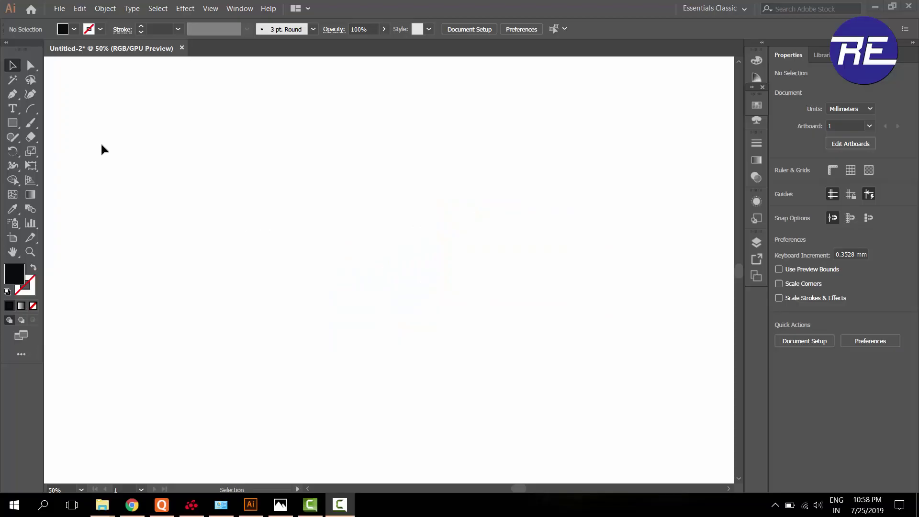
Draw a wide black rectangle about 336.5 × 147 mm on the artboard.
{"action": "left_click", "coordinate": [12, 123]}
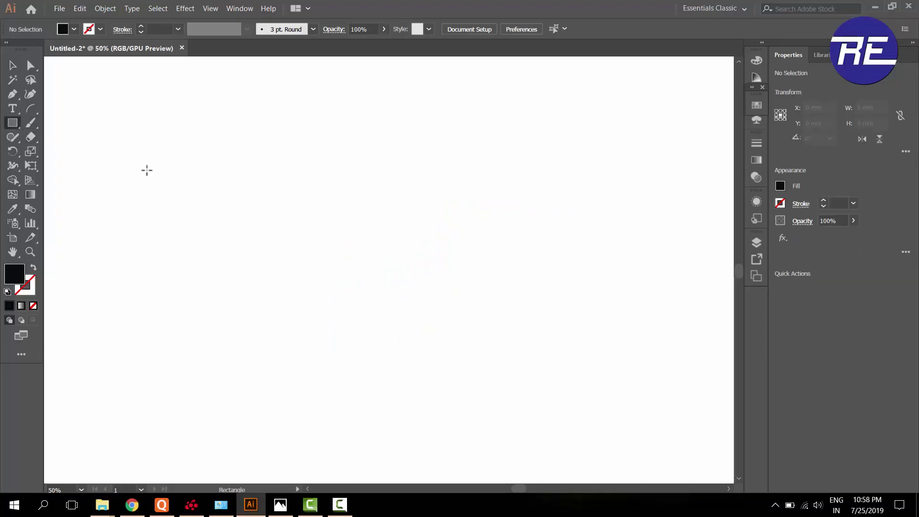
{"action": "mouse_move", "coordinate": [148, 170]}
{"action": "left_mouse_down"}
{"action": "mouse_move", "coordinate": [234, 236]}
{"action": "mouse_move", "coordinate": [602, 359]}
{"action": "mouse_move", "coordinate": [595, 366]}
{"action": "left_mouse_up"}
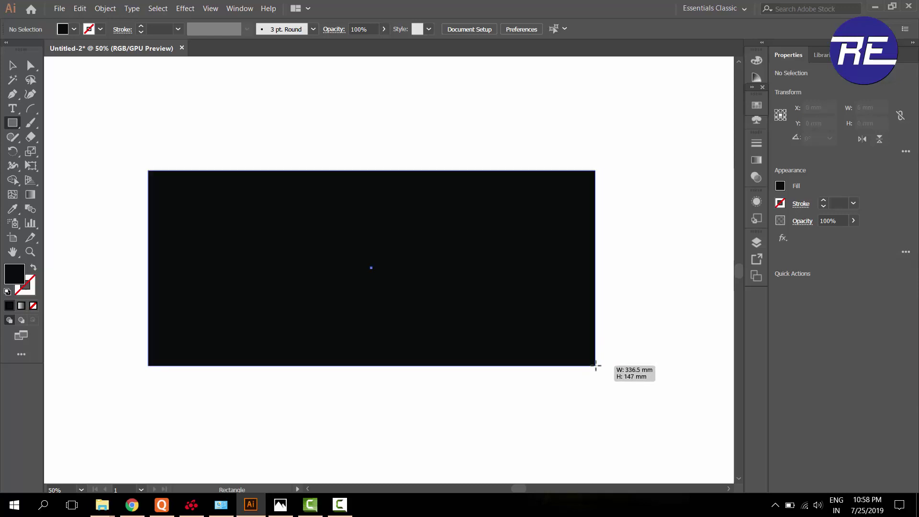
{"action": "left_click", "coordinate": [105, 8]}
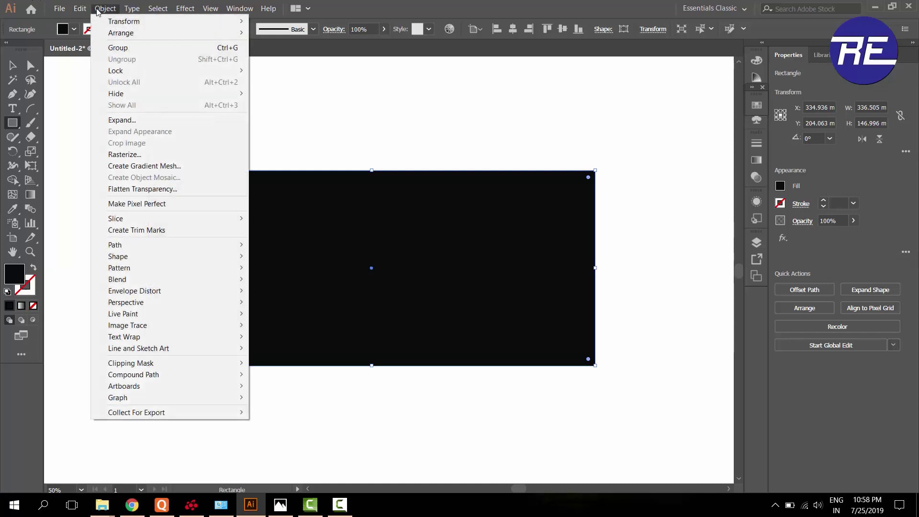
{"action": "mouse_move", "coordinate": [167, 245]}
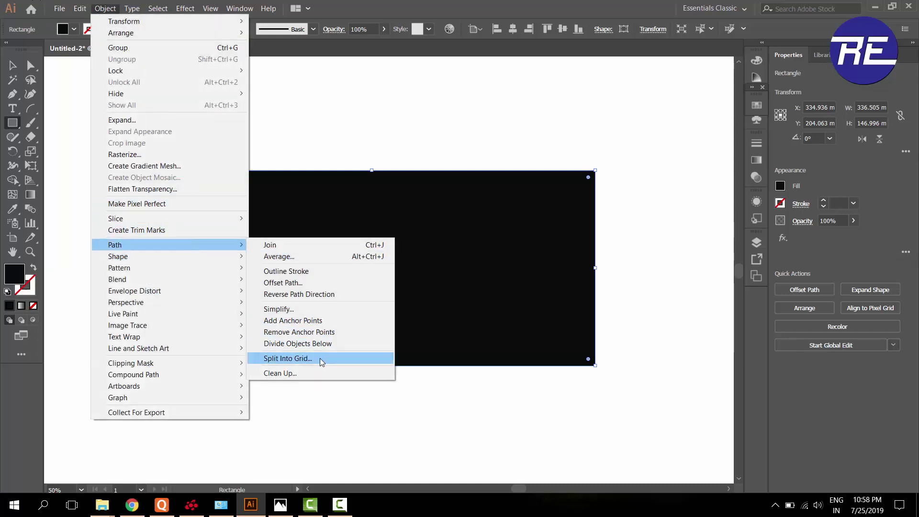
Split the rectangle into one row of 8 columns with 0 mm gutter, previewing the result.
{"action": "left_click", "coordinate": [321, 360]}
{"action": "left_click", "coordinate": [624, 359]}
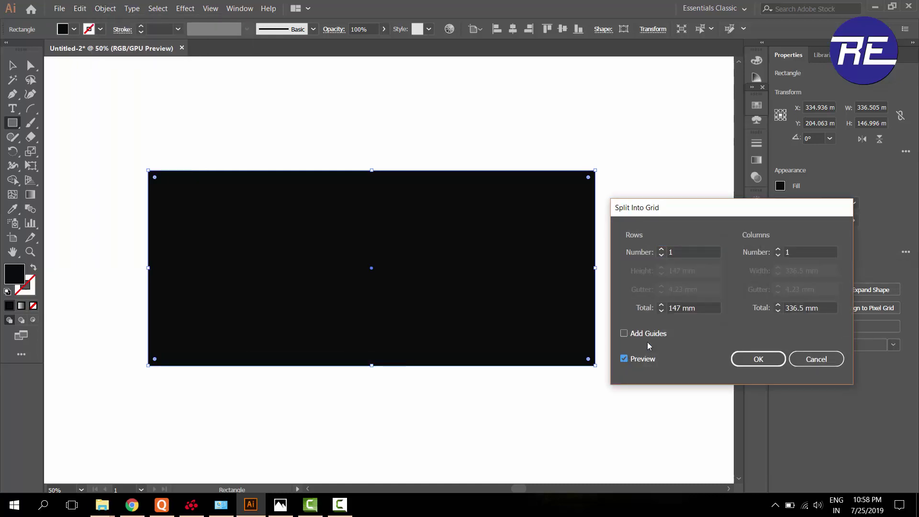
{"action": "double_click", "coordinate": [802, 252]}
{"action": "type", "text": "4"}
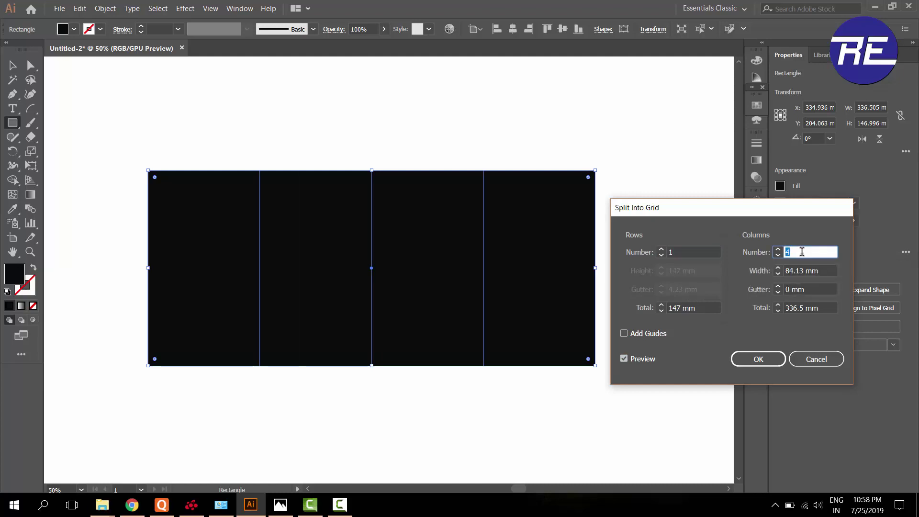
{"action": "key", "text": "Up"}
{"action": "key", "text": "Up"}
{"action": "key", "text": "Up"}
{"action": "key", "text": "Up"}
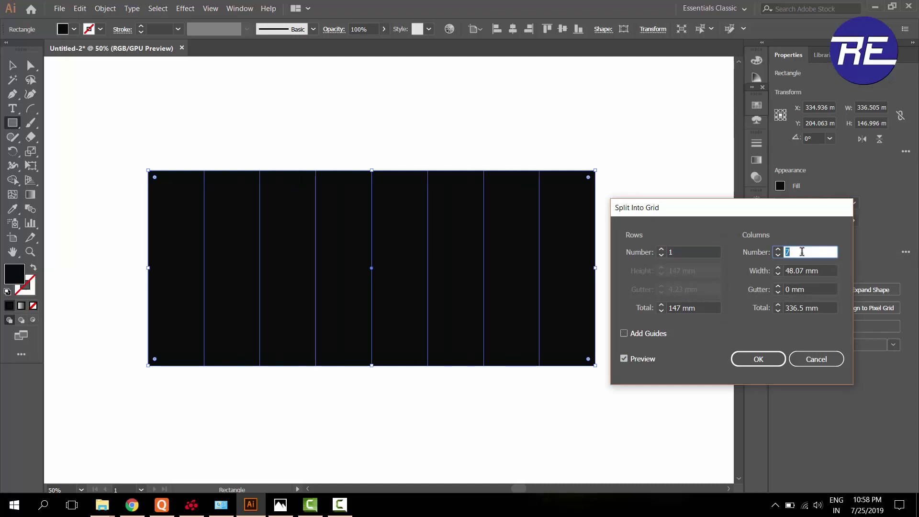
{"action": "left_click", "coordinate": [769, 363]}
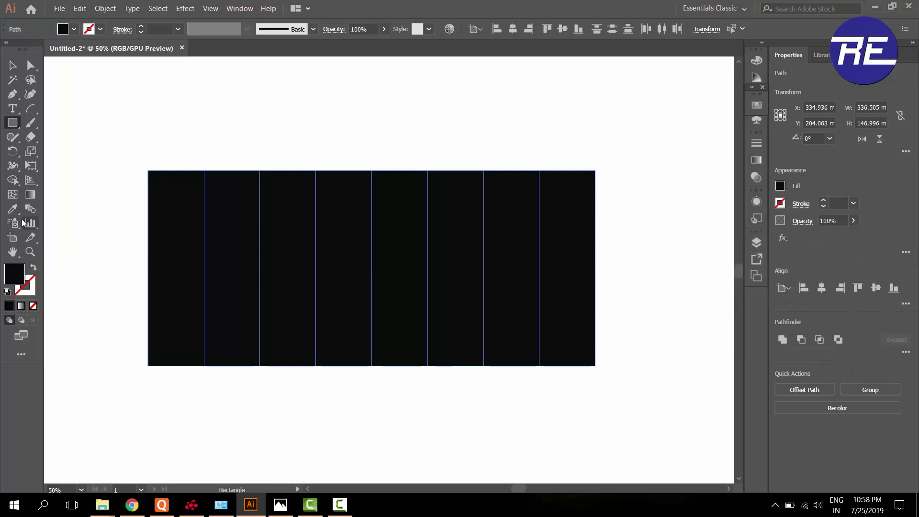
Try a red fill on all strips, undo it, and deselect everything.
{"action": "left_click", "coordinate": [12, 65]}
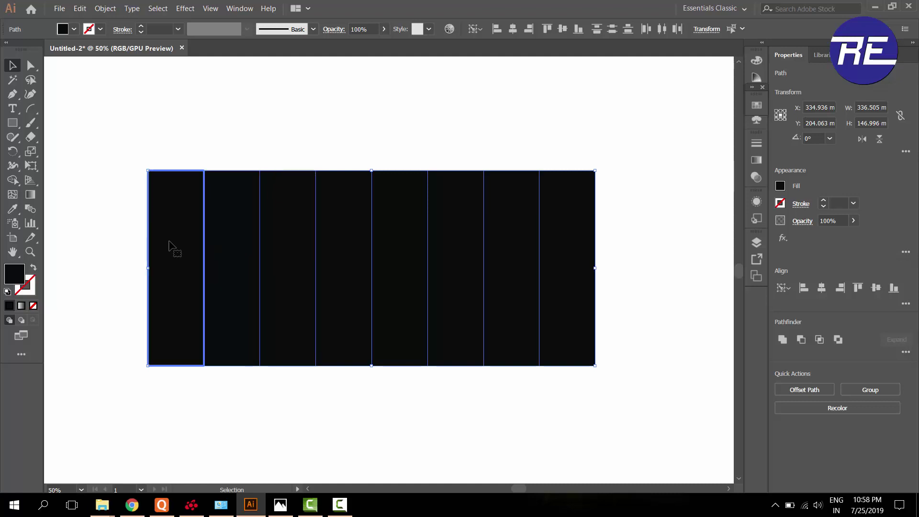
{"action": "left_click", "coordinate": [757, 105]}
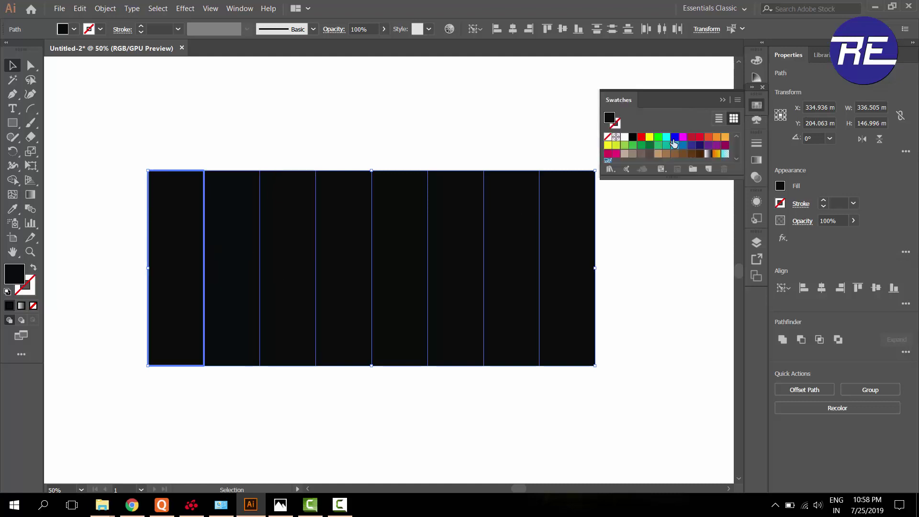
{"action": "left_click", "coordinate": [642, 137]}
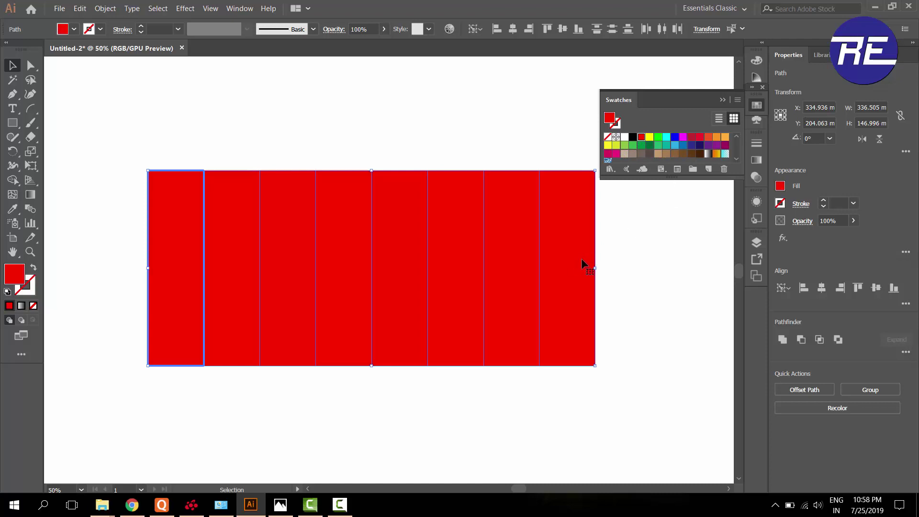
{"action": "key", "text": "ctrl+z"}
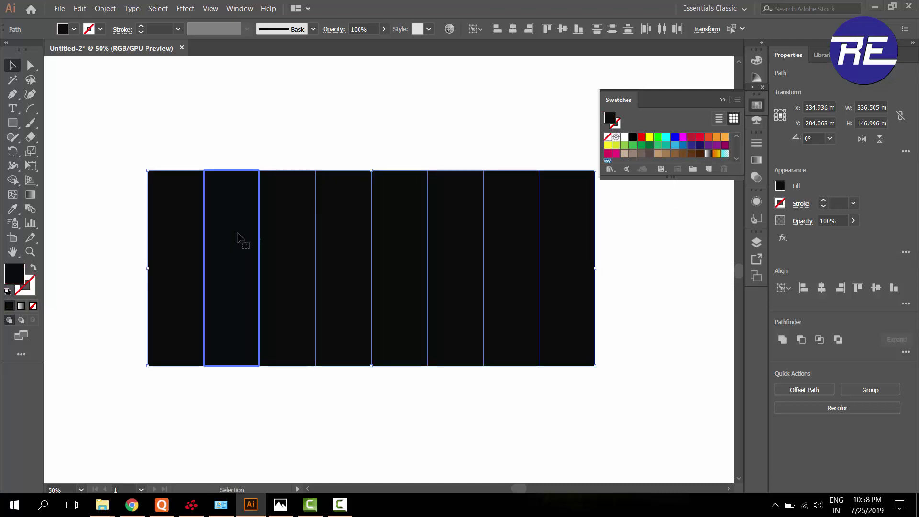
{"action": "left_click", "coordinate": [642, 138]}
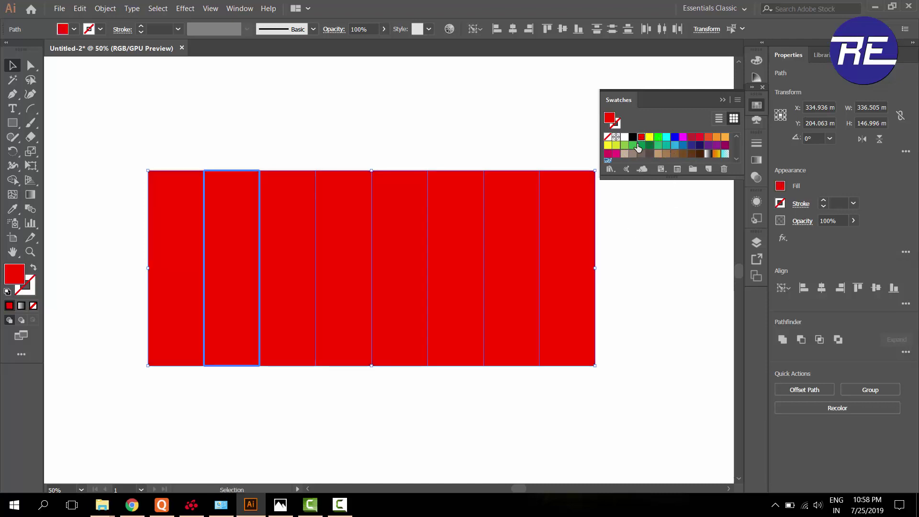
{"action": "key", "text": "ctrl+z"}
{"action": "left_click", "coordinate": [635, 254]}
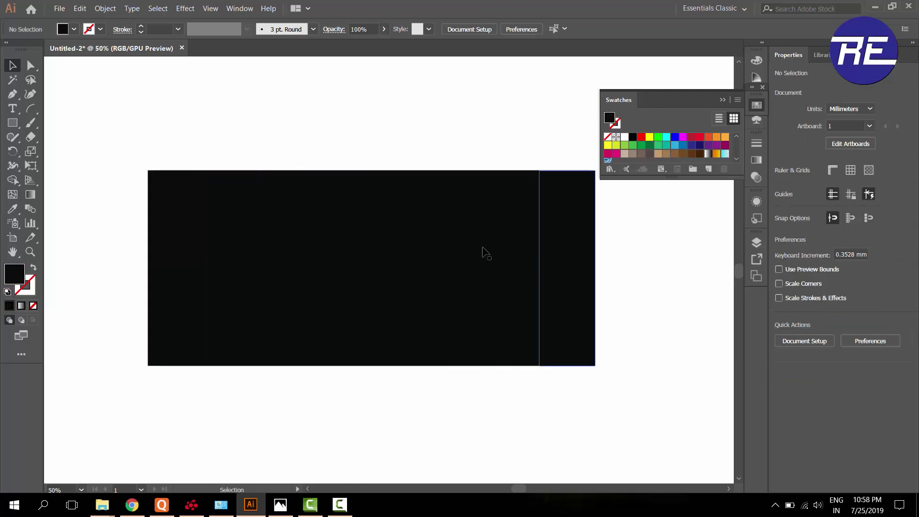
Colour the first four strips red, yellow, green and cyan.
{"action": "left_click", "coordinate": [443, 251]}
{"action": "left_click", "coordinate": [188, 236]}
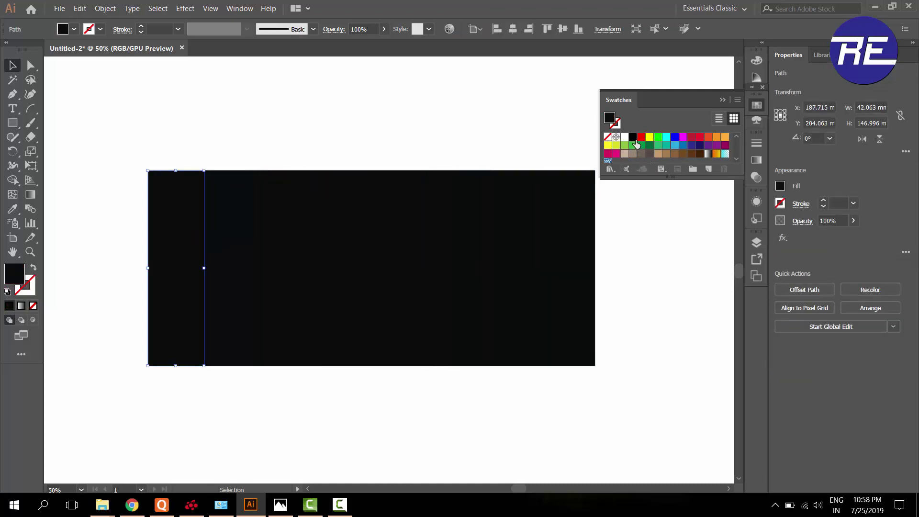
{"action": "left_click", "coordinate": [642, 138]}
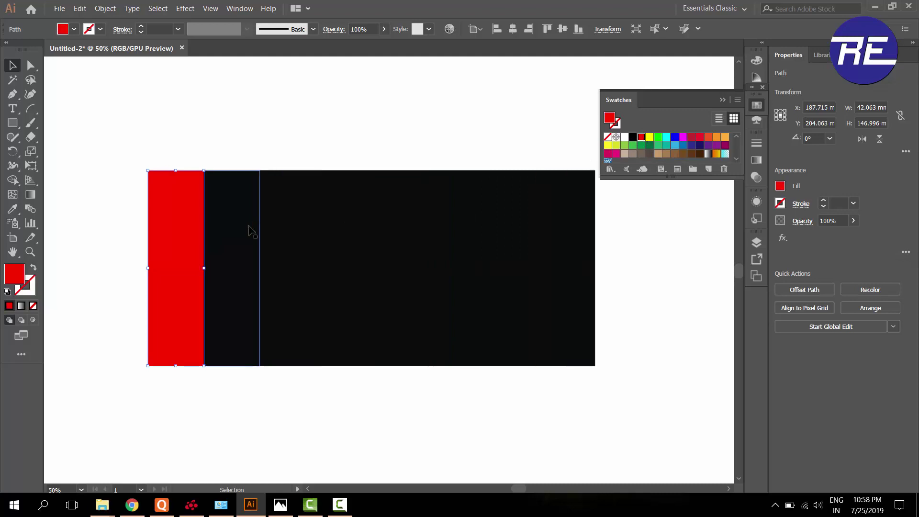
{"action": "left_click", "coordinate": [242, 231]}
{"action": "left_click", "coordinate": [650, 137]}
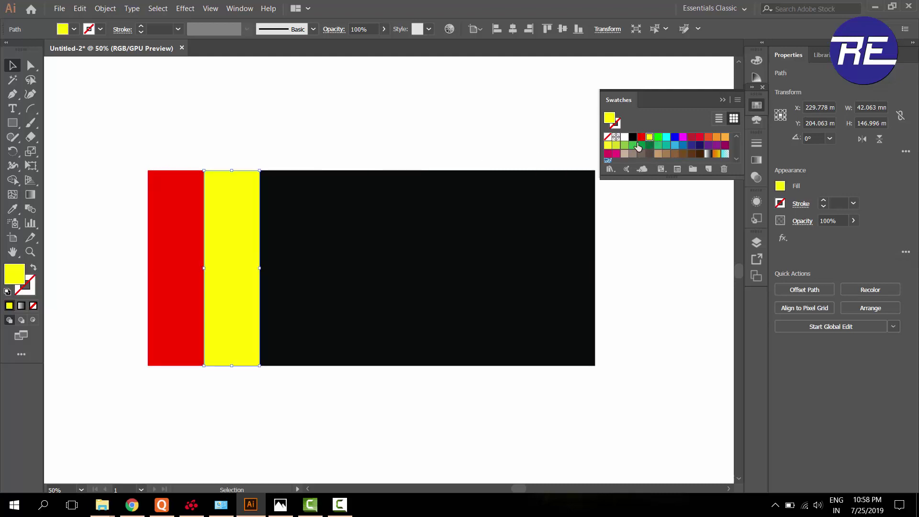
{"action": "left_click", "coordinate": [303, 247]}
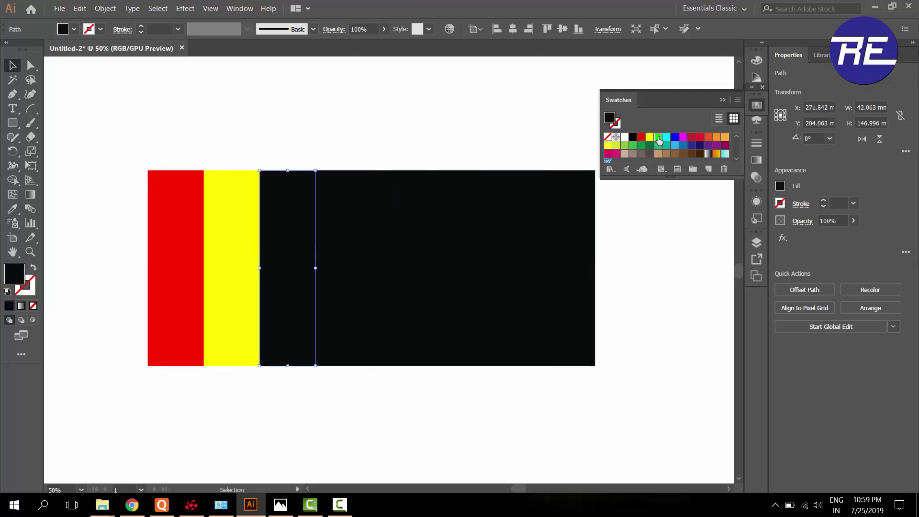
{"action": "left_click", "coordinate": [658, 137]}
{"action": "left_click", "coordinate": [352, 246]}
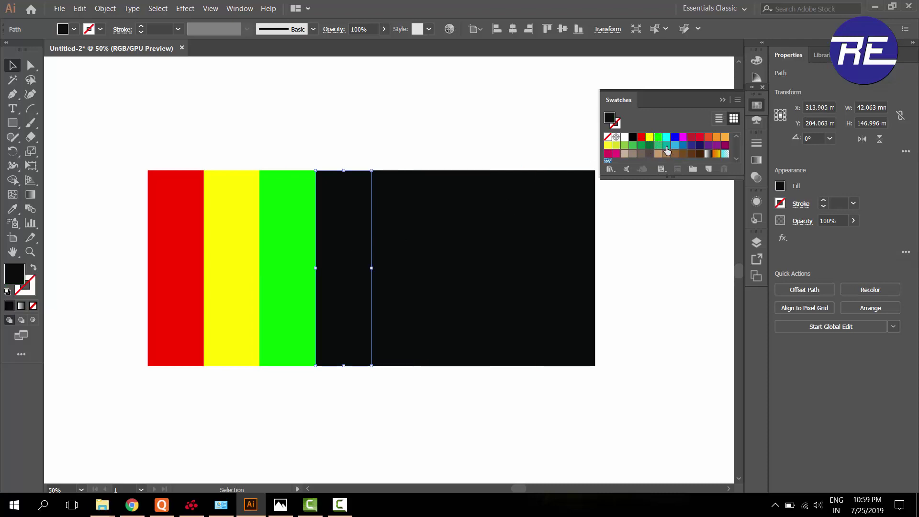
{"action": "left_click", "coordinate": [666, 137]}
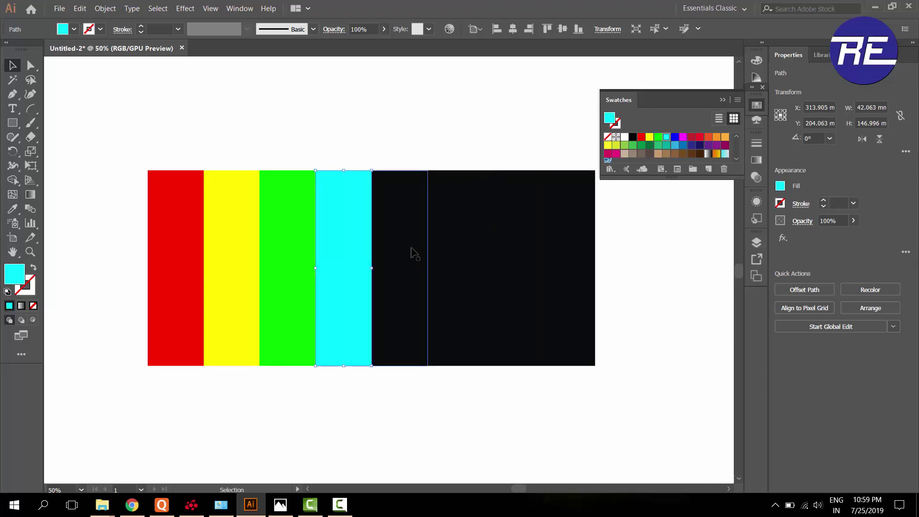
Colour the last four strips light blue, dark blue, and two purples, then deselect.
{"action": "left_click", "coordinate": [415, 254]}
{"action": "left_click", "coordinate": [675, 146]}
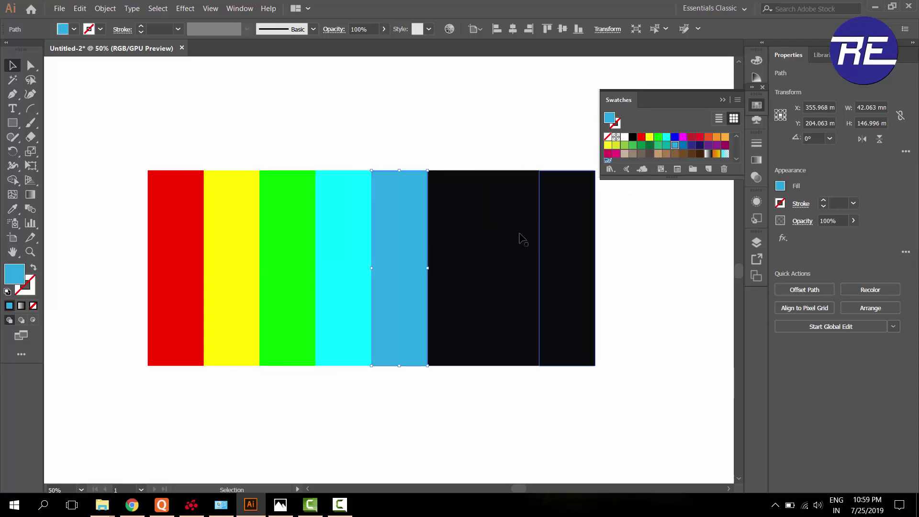
{"action": "left_click", "coordinate": [469, 259]}
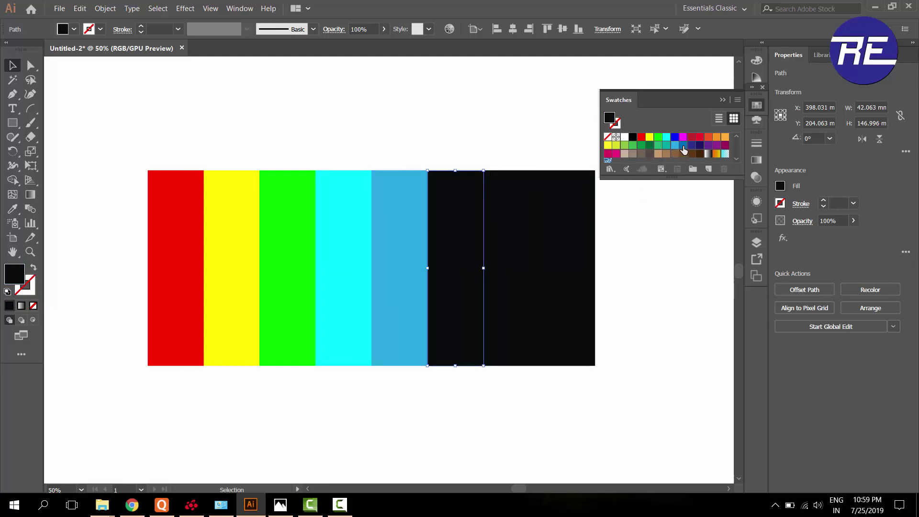
{"action": "left_click", "coordinate": [683, 145]}
{"action": "left_click", "coordinate": [527, 265]}
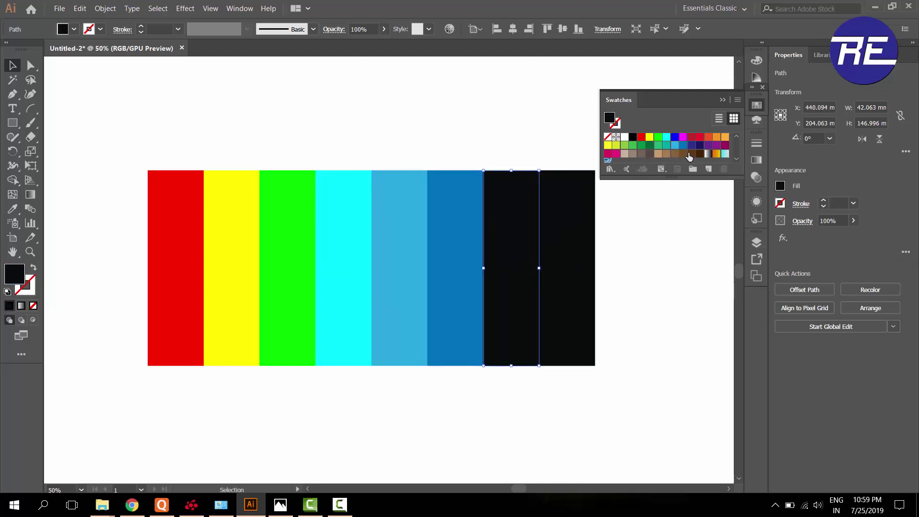
{"action": "left_click", "coordinate": [692, 146]}
{"action": "left_click", "coordinate": [593, 264]}
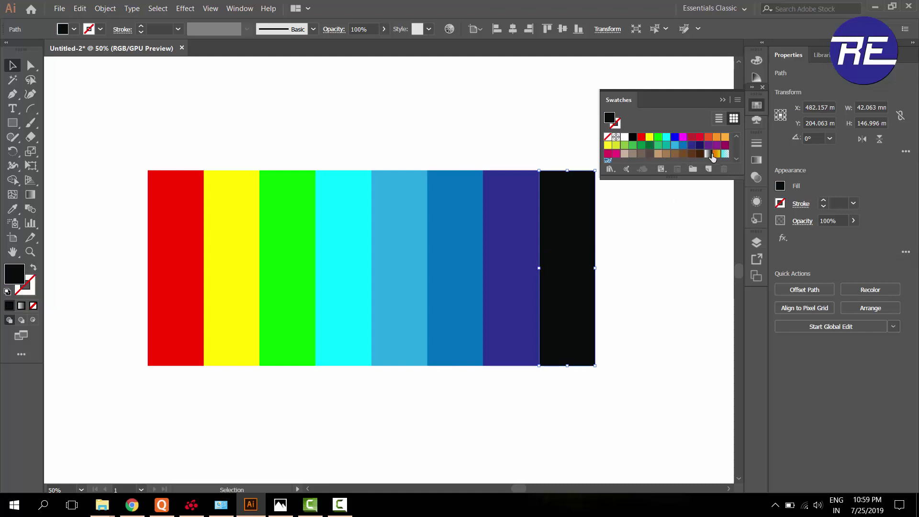
{"action": "left_click", "coordinate": [708, 147]}
{"action": "left_click", "coordinate": [667, 273]}
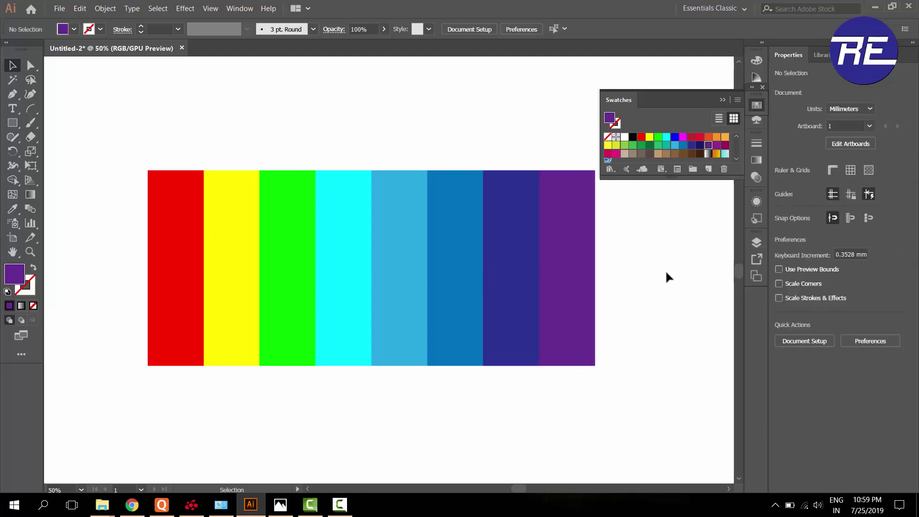
Select all eight rainbow stripes and group them into one object.
{"action": "left_click", "coordinate": [300, 260]}
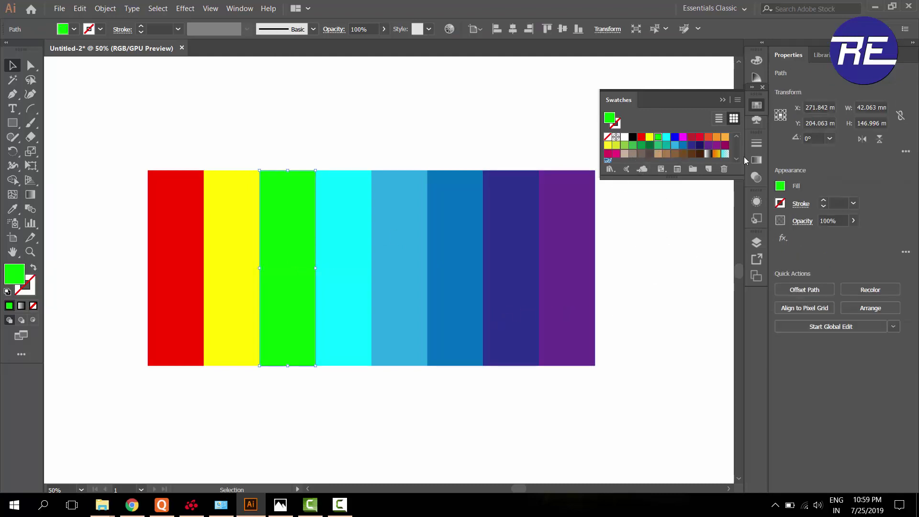
{"action": "left_click", "coordinate": [756, 105]}
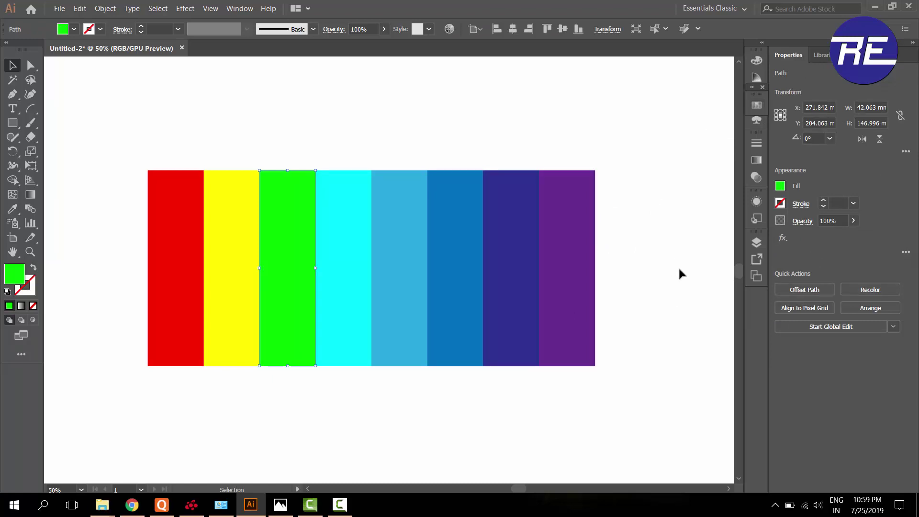
{"action": "left_click_drag", "start_coordinate": [122, 142], "coordinate": [668, 364]}
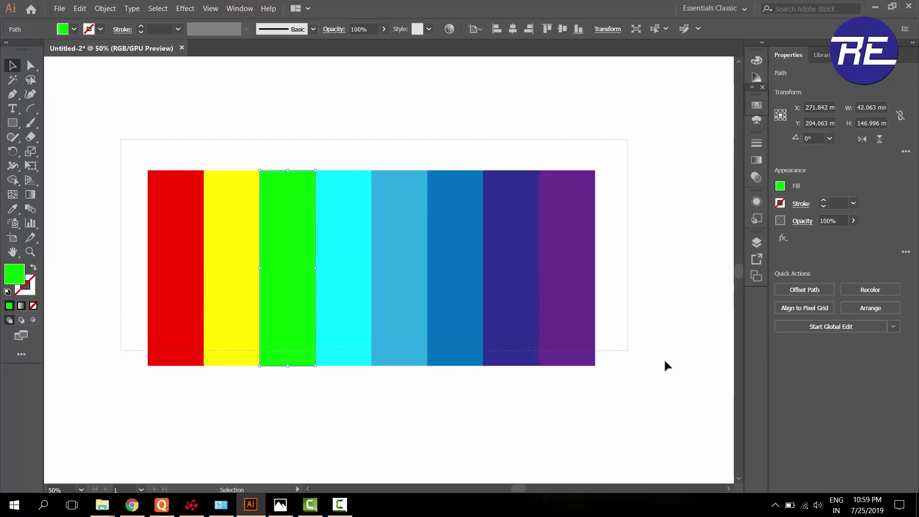
{"action": "right_click", "coordinate": [522, 298]}
{"action": "left_click", "coordinate": [562, 157]}
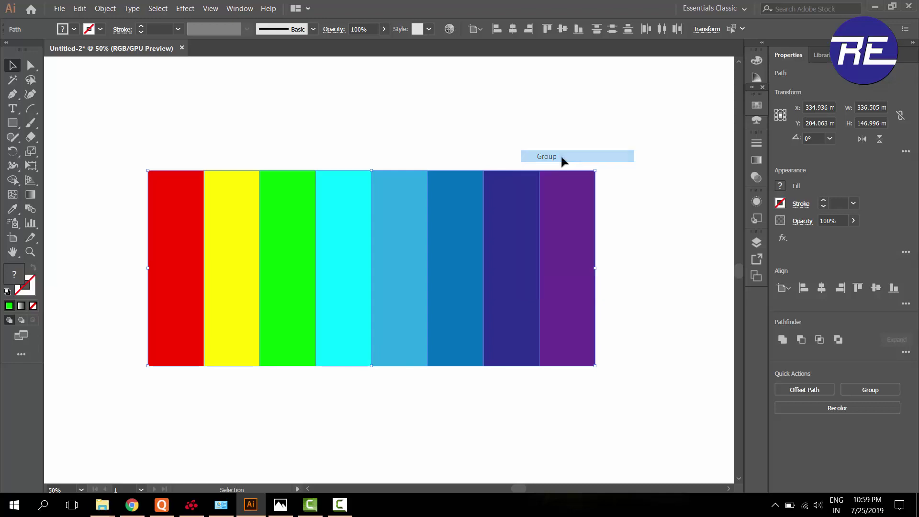
Drag the stripe group into the Symbols panel to save it as a new symbol.
{"action": "left_click", "coordinate": [758, 119]}
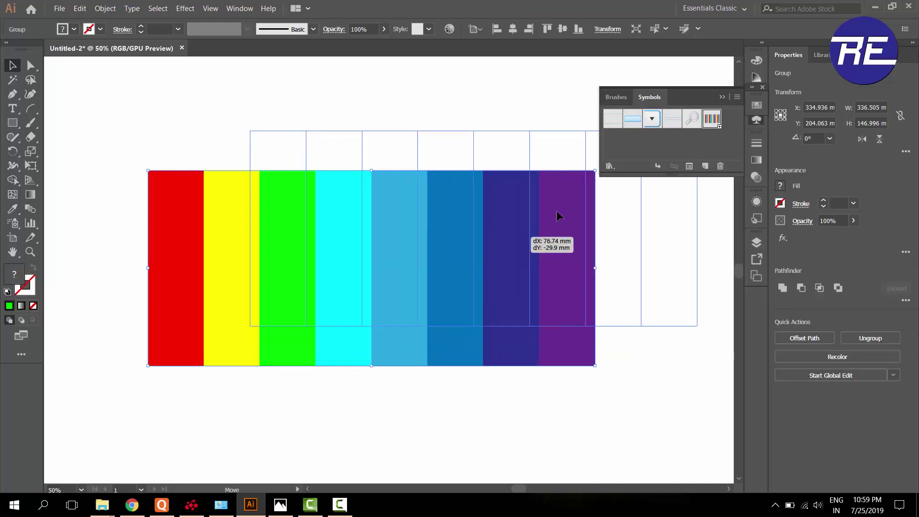
{"action": "left_click_drag", "start_coordinate": [408, 273], "coordinate": [620, 175]}
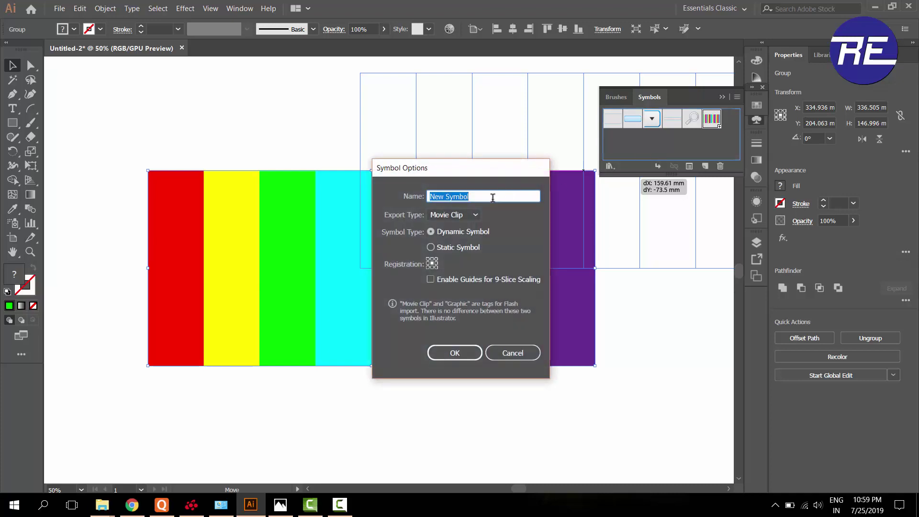
{"action": "left_click", "coordinate": [456, 353]}
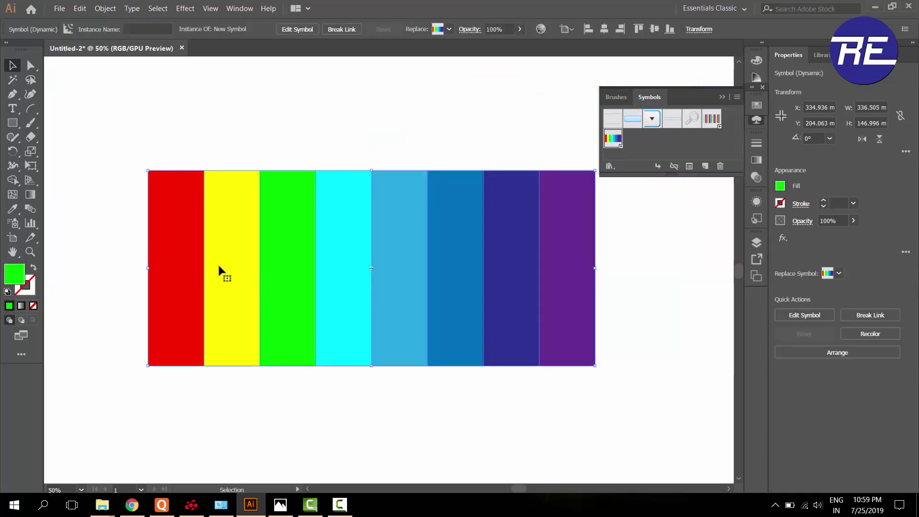
{"action": "left_click_drag", "start_coordinate": [219, 267], "coordinate": [748, 239]}
Move the stripe symbol instance aside and delete it from the artboard.
{"action": "left_click_drag", "start_coordinate": [378, 234], "coordinate": [691, 238]}
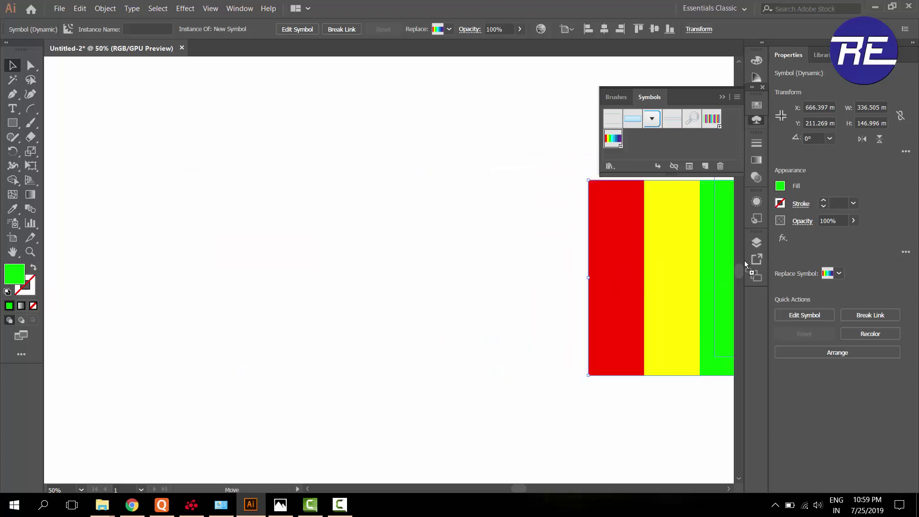
{"action": "left_click_drag", "start_coordinate": [616, 287], "coordinate": [752, 283]}
{"action": "mouse_move", "coordinate": [616, 297]}
{"action": "left_mouse_down"}
{"action": "mouse_move", "coordinate": [707, 327]}
{"action": "mouse_move", "coordinate": [372, 306]}
{"action": "left_mouse_up"}
{"action": "key", "text": "Delete"}
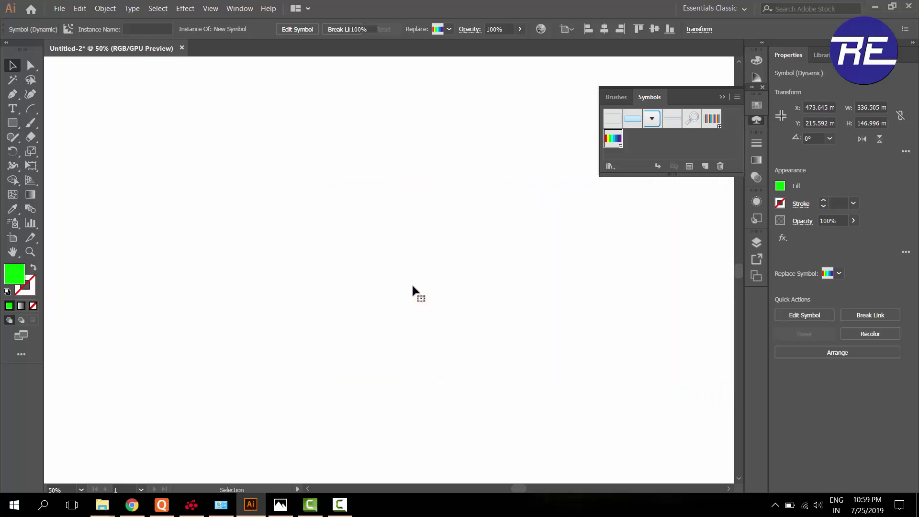
Draw a 195.27 mm circle as a 1 pt green outline with no fill.
{"action": "left_click_drag", "start_coordinate": [12, 123], "coordinate": [72, 150]}
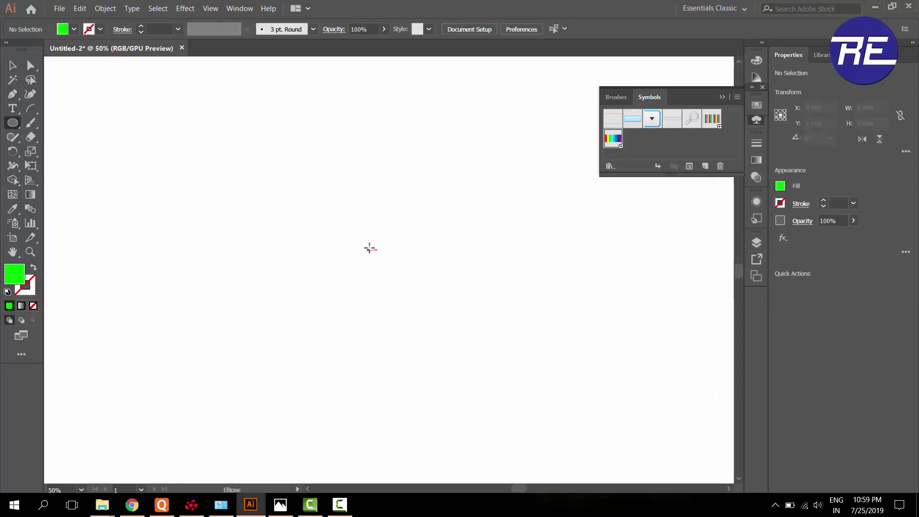
{"action": "left_click_drag", "start_coordinate": [371, 245], "coordinate": [486, 375]}
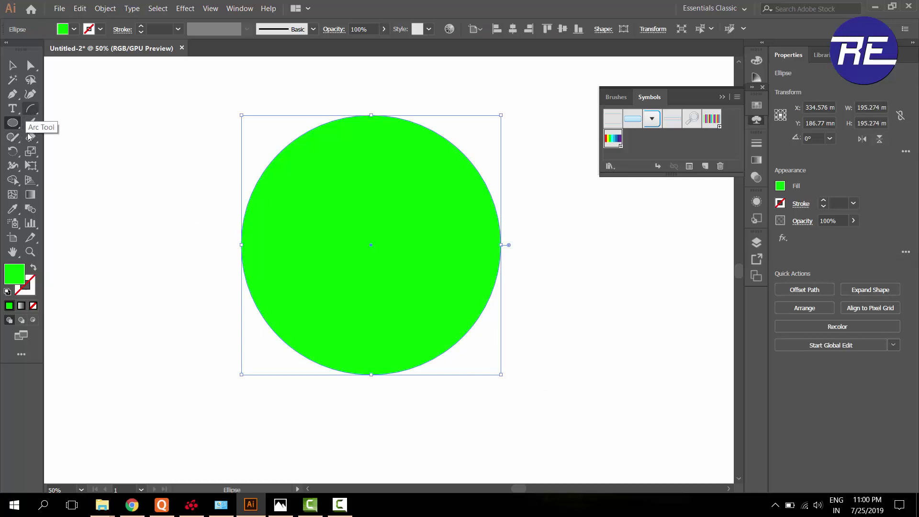
{"action": "key", "text": "shift+x"}
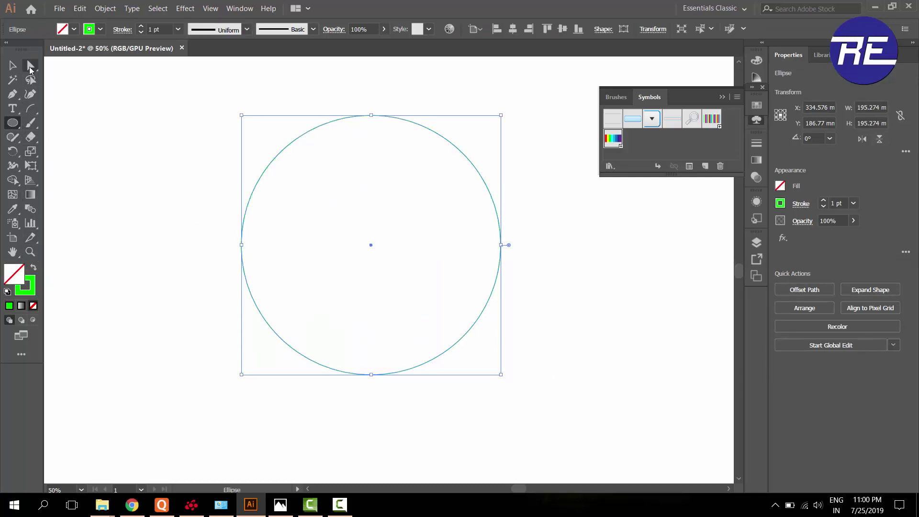
Delete the circle's right anchor and join the ends into a closed half-circle.
{"action": "left_click", "coordinate": [30, 65]}
{"action": "left_click_drag", "start_coordinate": [533, 222], "coordinate": [467, 274]}
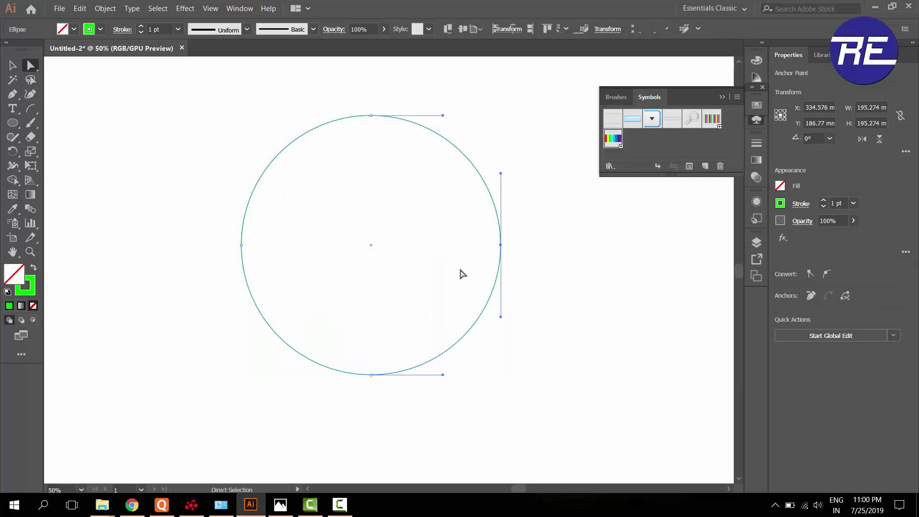
{"action": "key", "text": "Delete"}
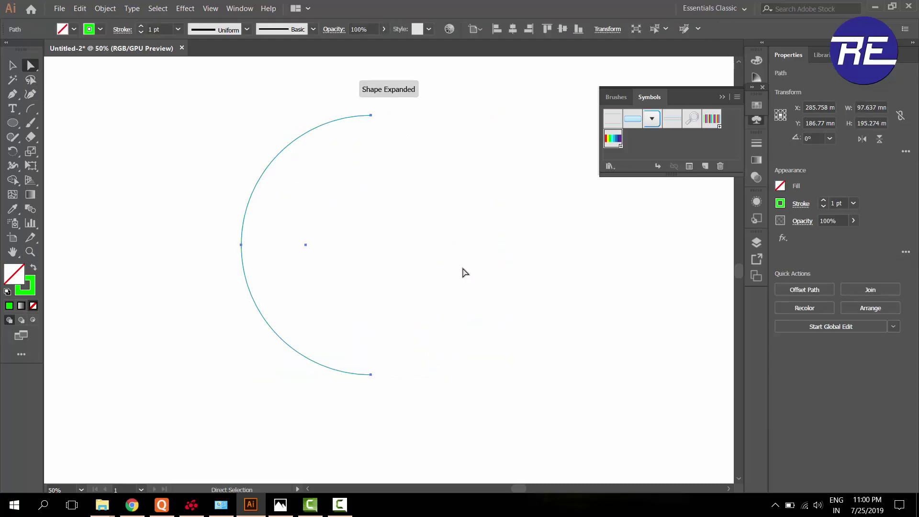
{"action": "key", "text": "ctrl"}
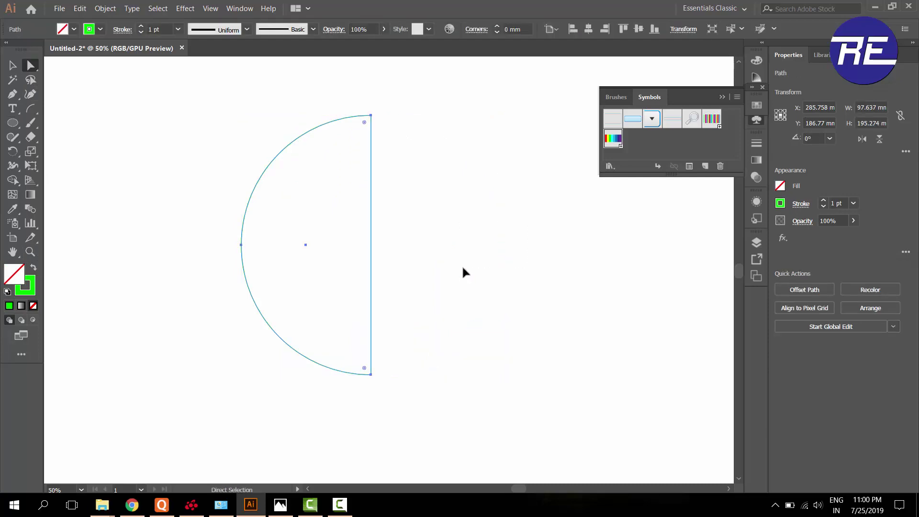
Fill the 97.637 × 195.274 mm half-circle solid black with no stroke.
{"action": "left_click", "coordinate": [33, 267]}
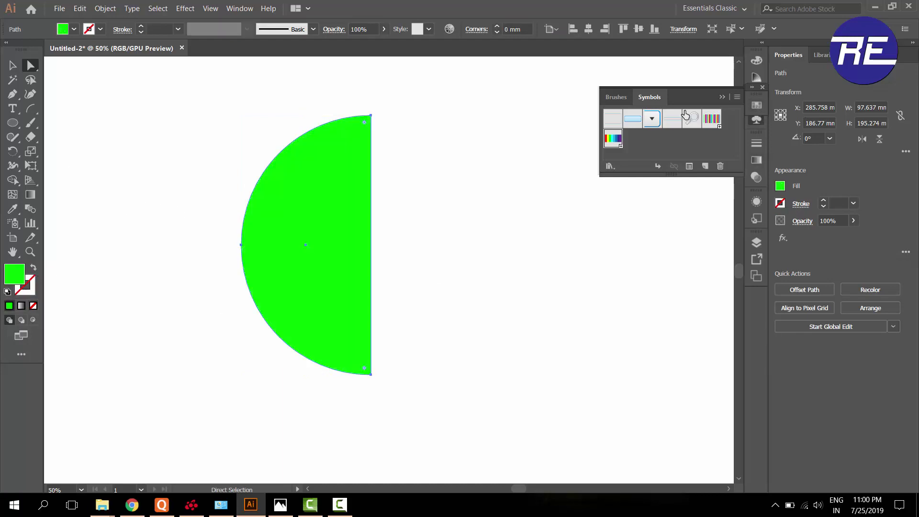
{"action": "left_click", "coordinate": [13, 65]}
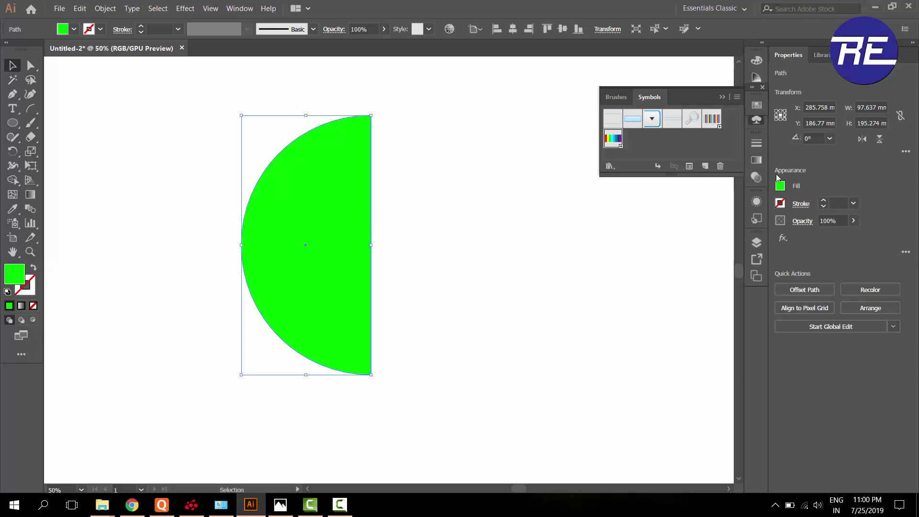
{"action": "left_click", "coordinate": [757, 105]}
{"action": "left_click", "coordinate": [633, 137]}
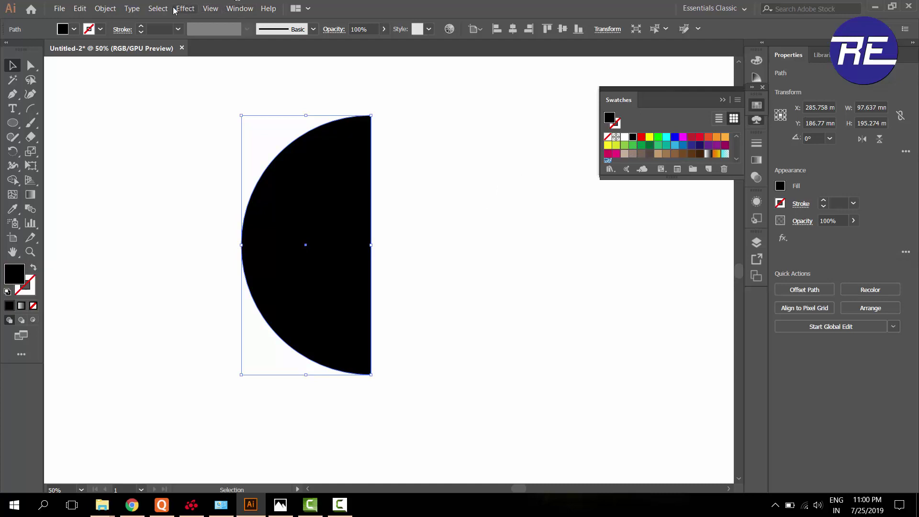
Bring up Effect > 3D > Revolve options (360°, Plastic Shading) and move the dialog aside.
{"action": "left_click", "coordinate": [185, 8]}
{"action": "mouse_move", "coordinate": [197, 79]}
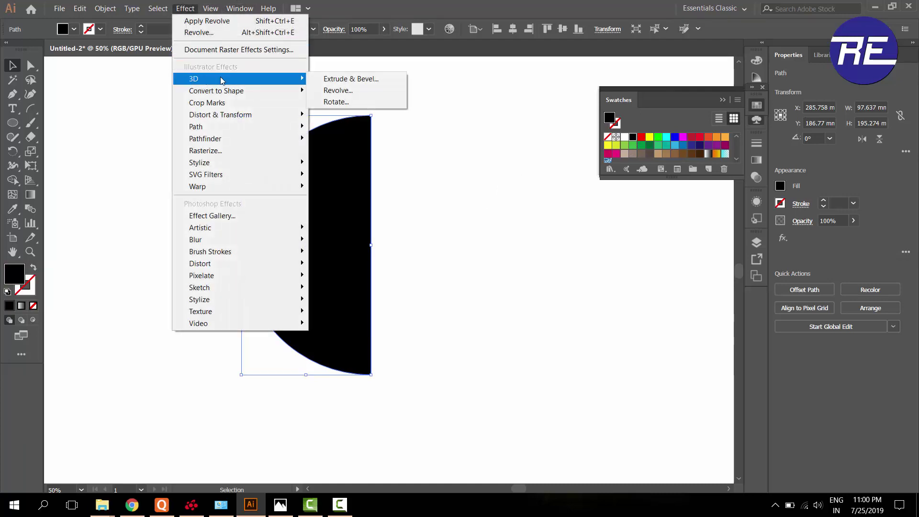
{"action": "left_click", "coordinate": [353, 91]}
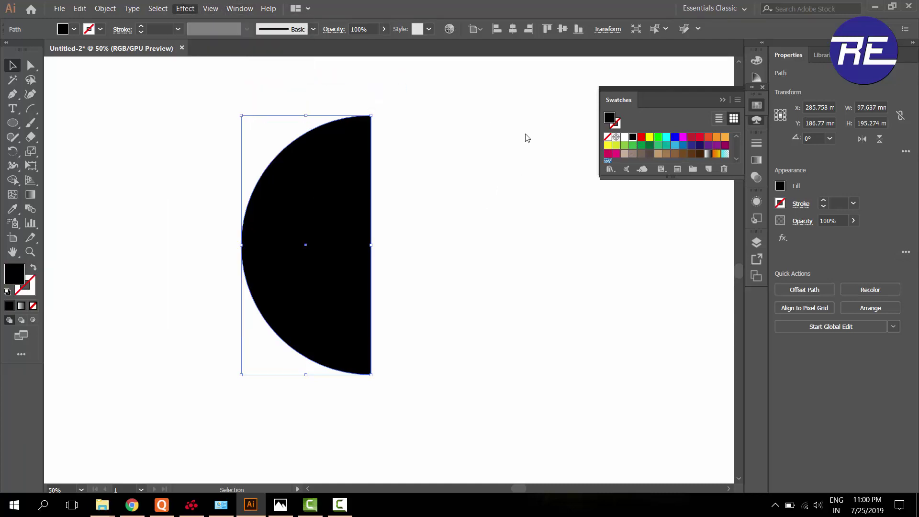
{"action": "left_click_drag", "start_coordinate": [733, 34], "coordinate": [689, 57]}
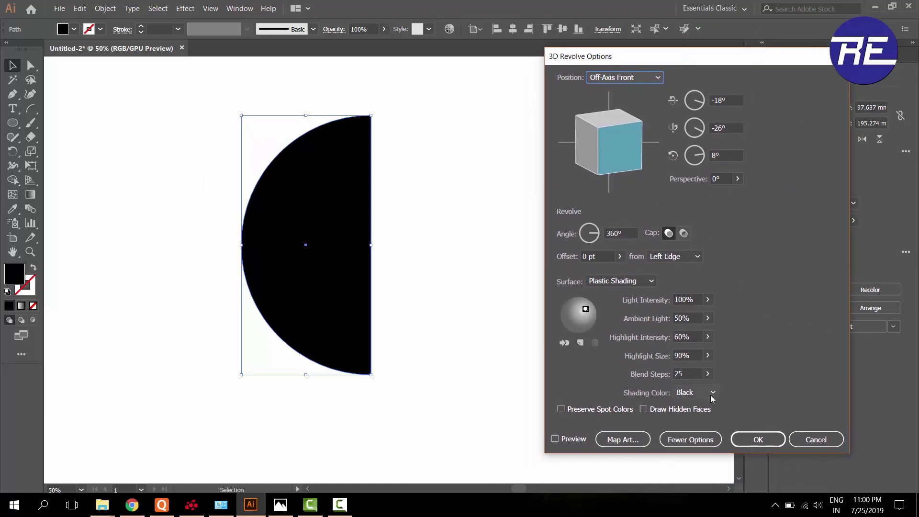
Set shading colour to None, revolve around the Right Edge, and enable Preview.
{"action": "left_click", "coordinate": [711, 394]}
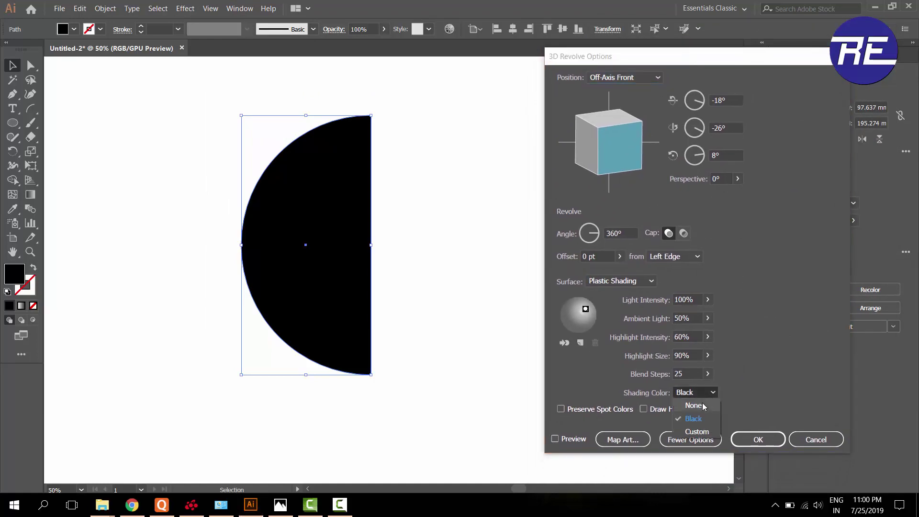
{"action": "left_click", "coordinate": [699, 258]}
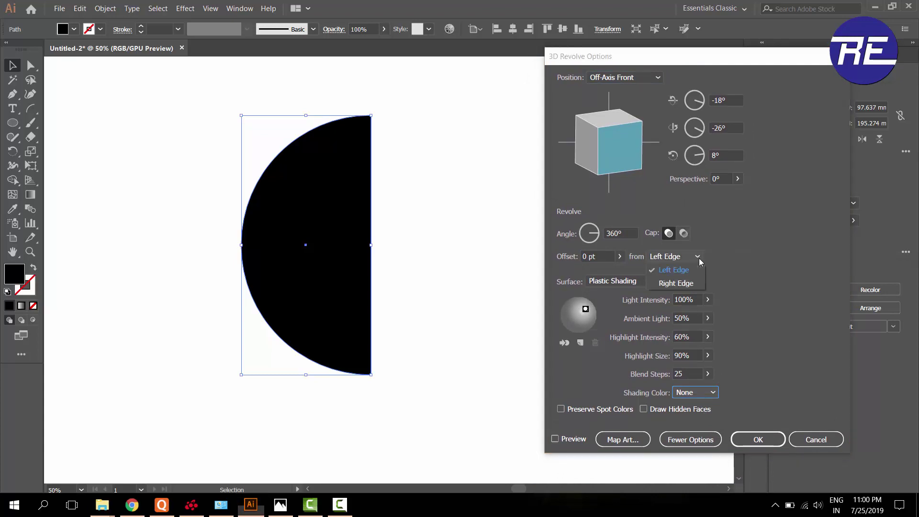
{"action": "left_click", "coordinate": [679, 284]}
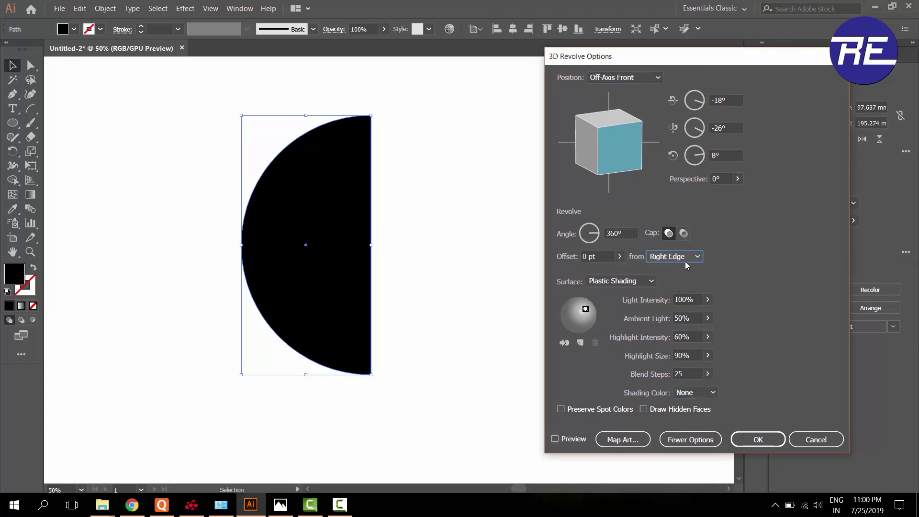
{"action": "left_click", "coordinate": [557, 440]}
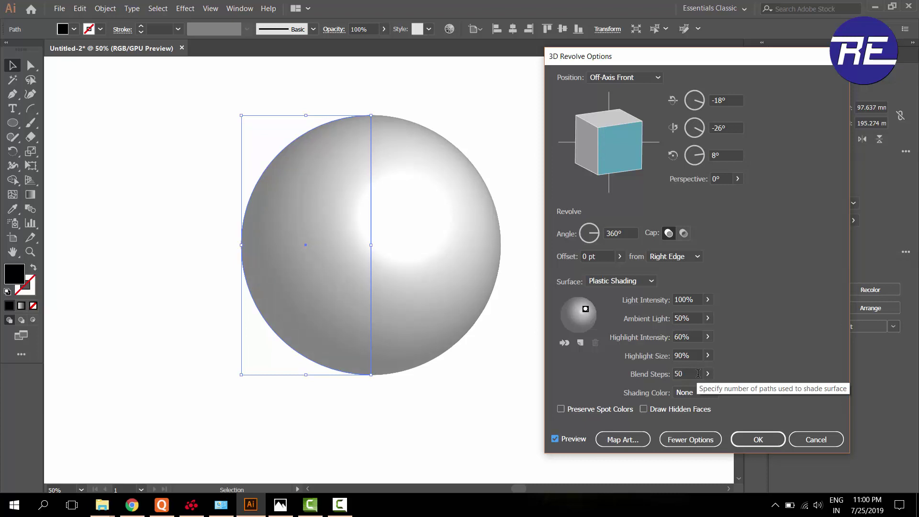
Set Blend Steps to 256 and Highlight Size to 0%.
{"action": "scroll", "coordinate": [698, 373], "scroll_direction": "up", "scroll_amount": 16}
{"action": "type", "text": "117"}
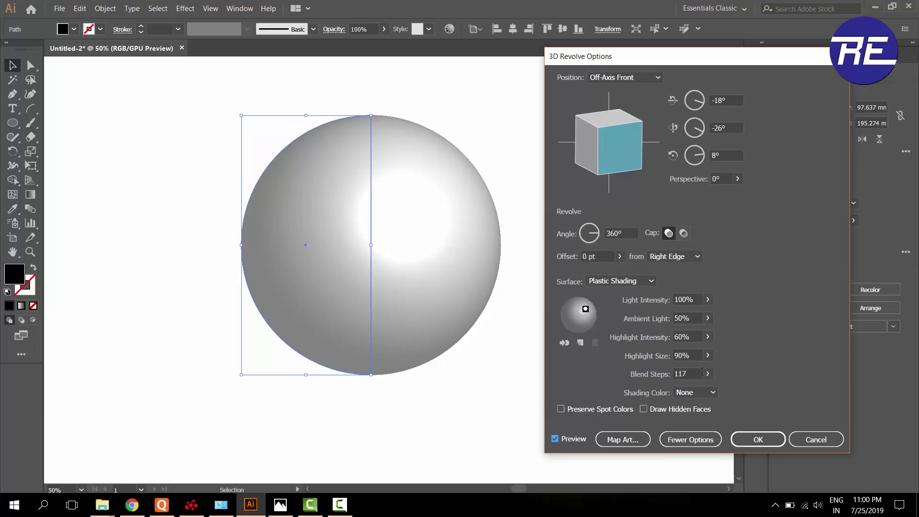
{"action": "left_click", "coordinate": [708, 374]}
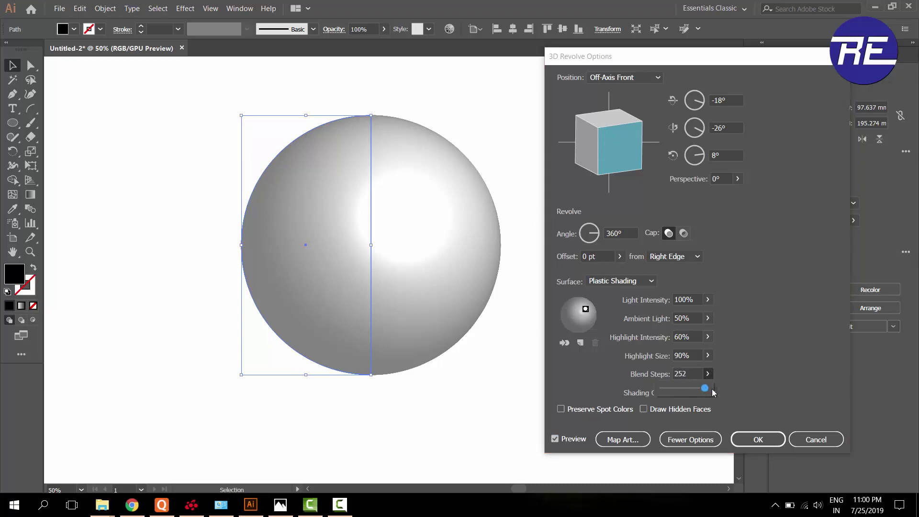
{"action": "left_click", "coordinate": [694, 367]}
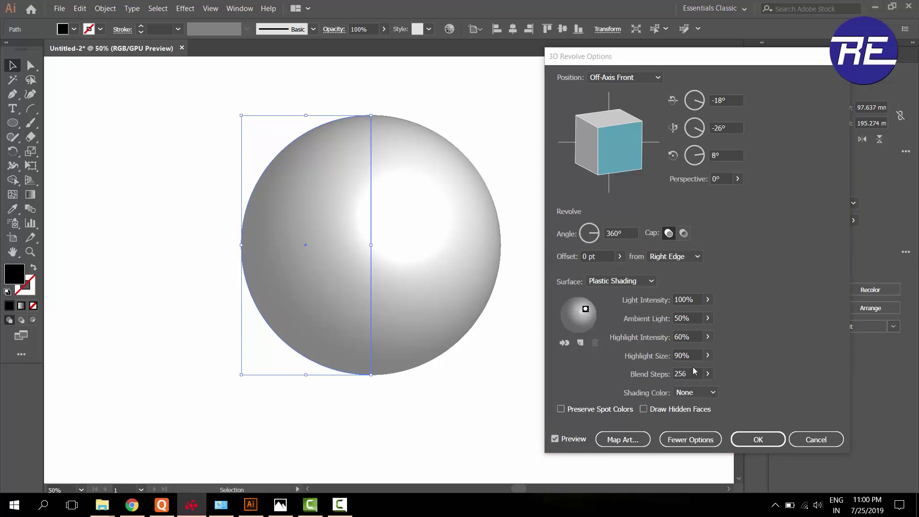
{"action": "left_click", "coordinate": [707, 355]}
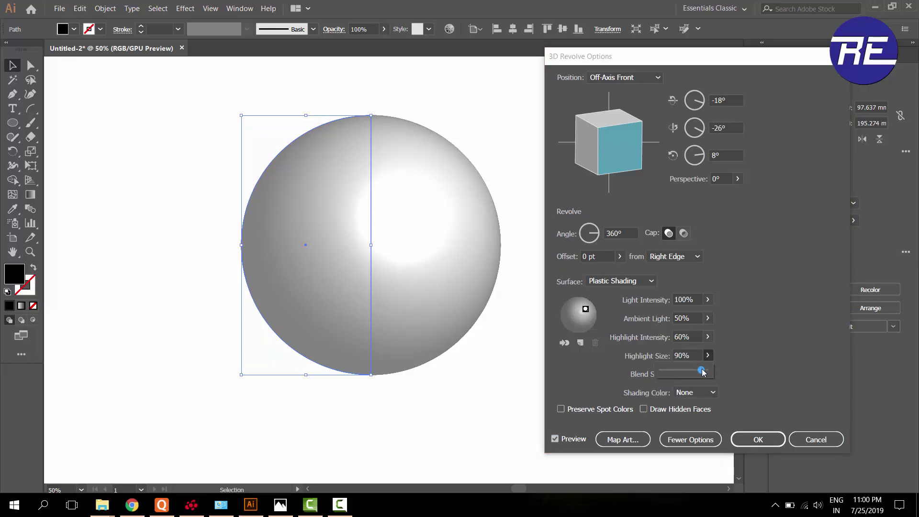
{"action": "mouse_move", "coordinate": [697, 370]}
{"action": "left_mouse_down"}
{"action": "mouse_move", "coordinate": [709, 372]}
{"action": "mouse_move", "coordinate": [665, 380]}
{"action": "left_mouse_up"}
{"action": "left_click", "coordinate": [632, 444]}
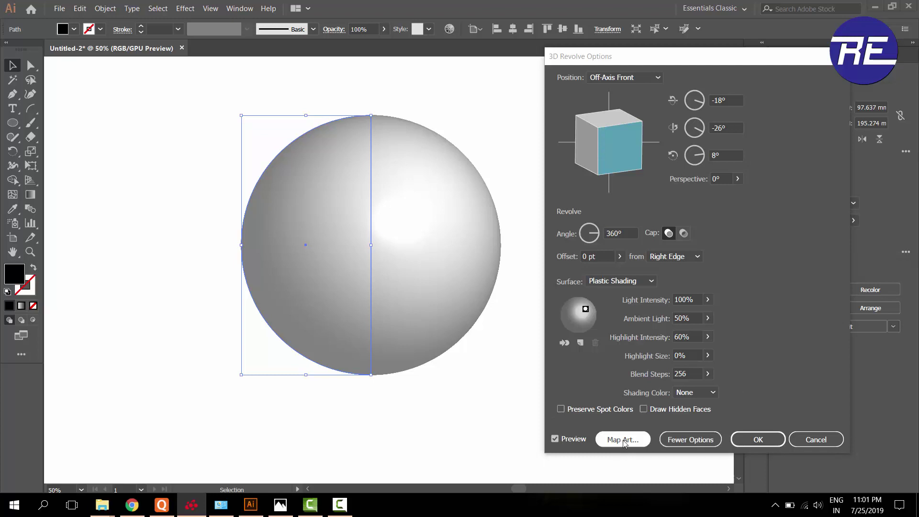
{"action": "left_click", "coordinate": [624, 440]}
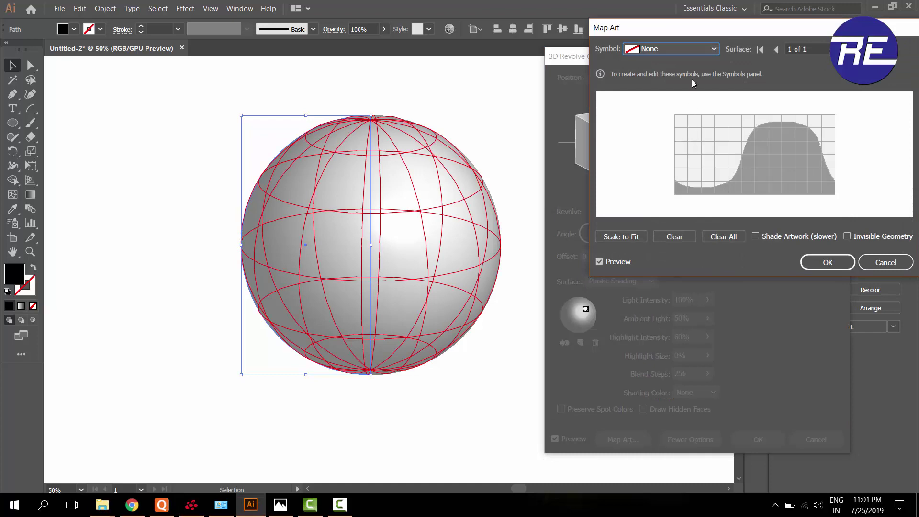
Map the rainbow New Symbol over the sphere surface, scaled to fit, with Invisible Geometry on.
{"action": "left_click", "coordinate": [707, 50]}
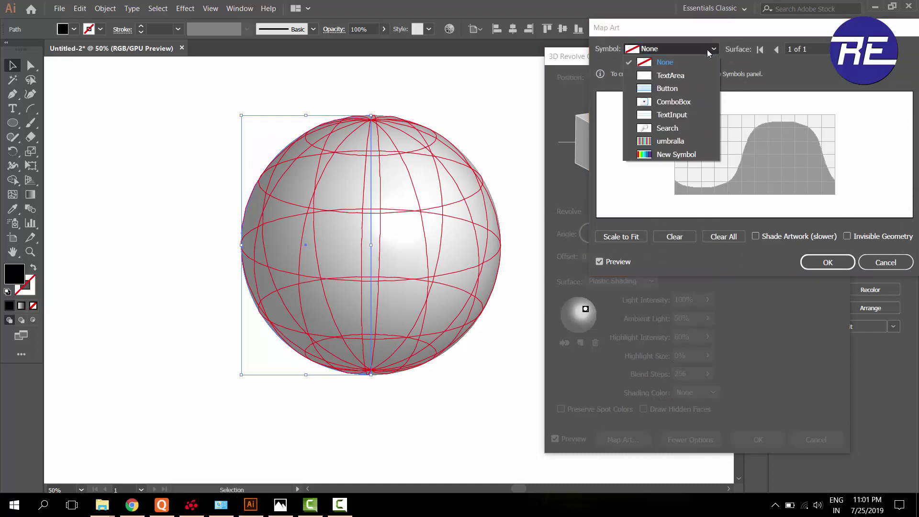
{"action": "left_click", "coordinate": [647, 156]}
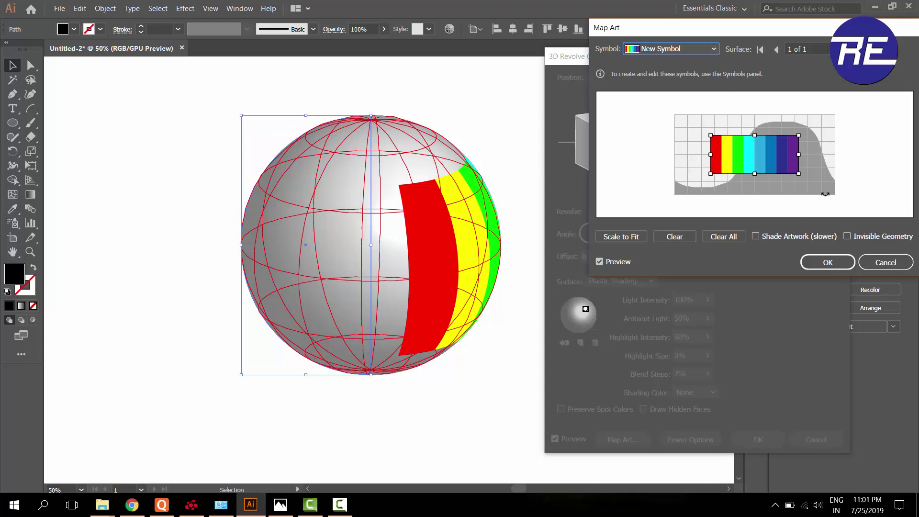
{"action": "left_click_drag", "start_coordinate": [799, 175], "coordinate": [838, 201]}
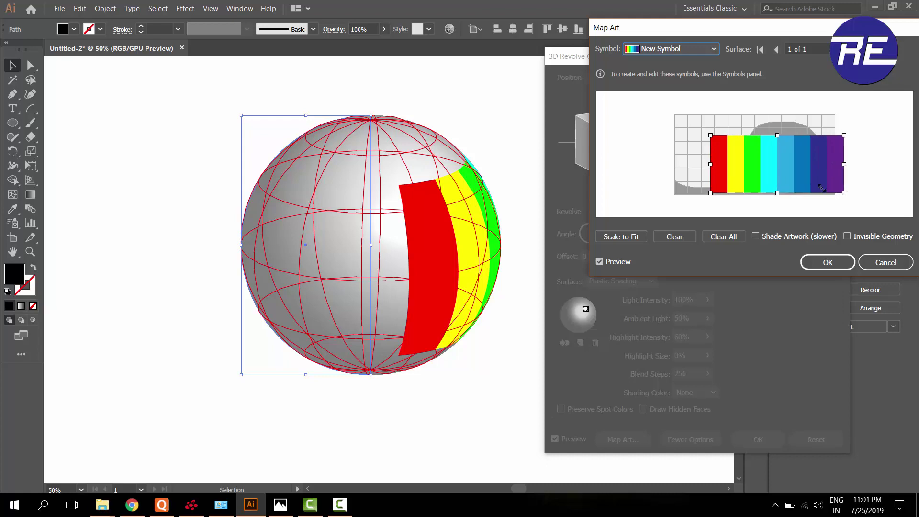
{"action": "left_click_drag", "start_coordinate": [822, 188], "coordinate": [760, 142]}
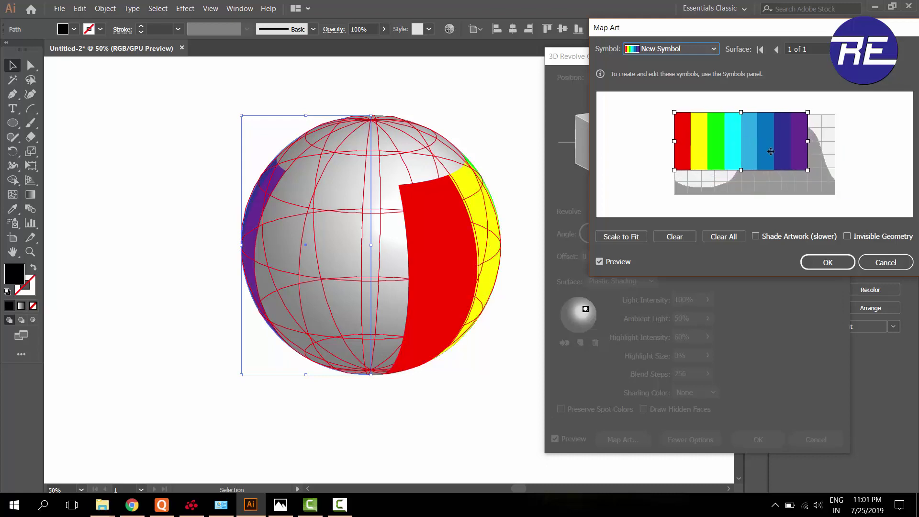
{"action": "left_click_drag", "start_coordinate": [810, 171], "coordinate": [840, 198]}
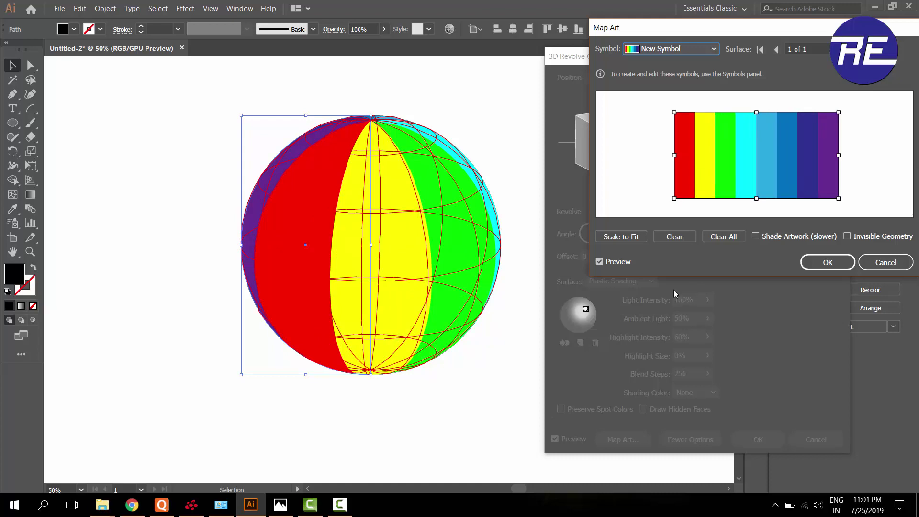
{"action": "left_click_drag", "start_coordinate": [801, 171], "coordinate": [802, 167]}
{"action": "left_click", "coordinate": [757, 235]}
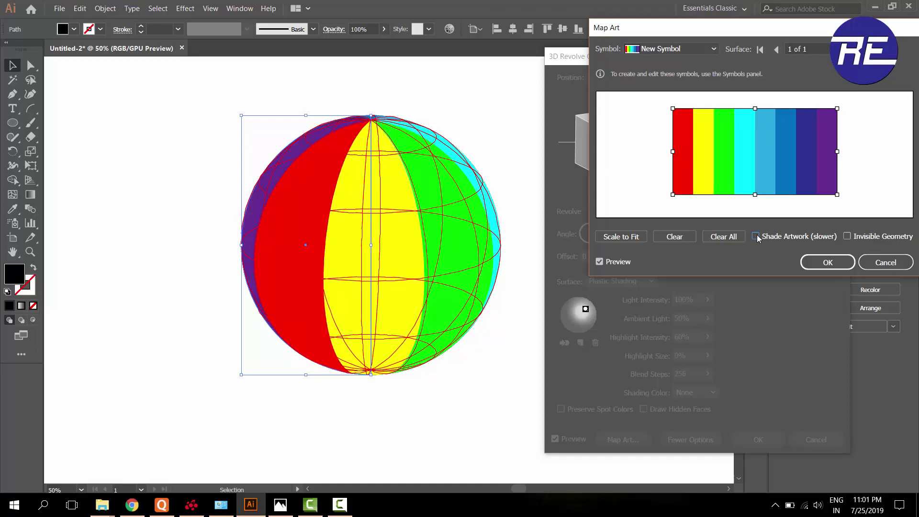
{"action": "left_click", "coordinate": [847, 237]}
{"action": "left_click", "coordinate": [830, 265]}
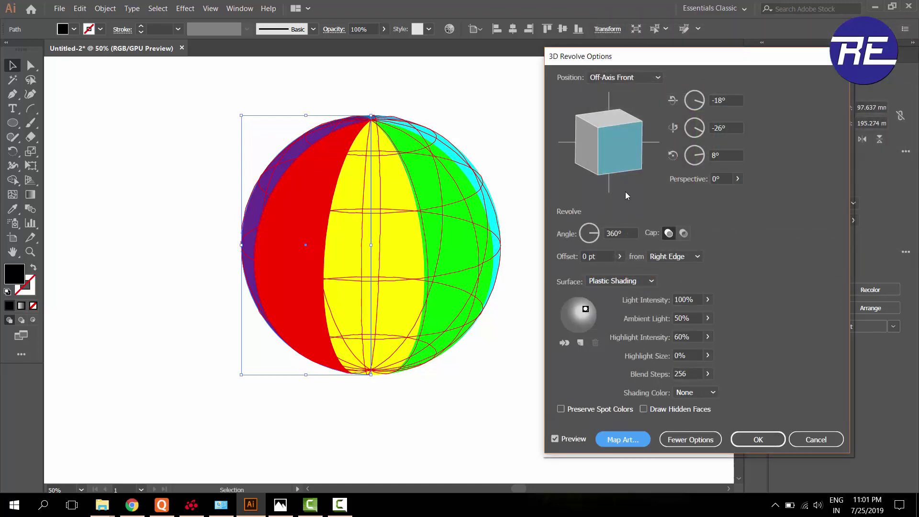
Adjust the X/Y rotation values to tilt the striped sphere.
{"action": "scroll", "coordinate": [727, 103], "scroll_direction": "up", "scroll_amount": 5}
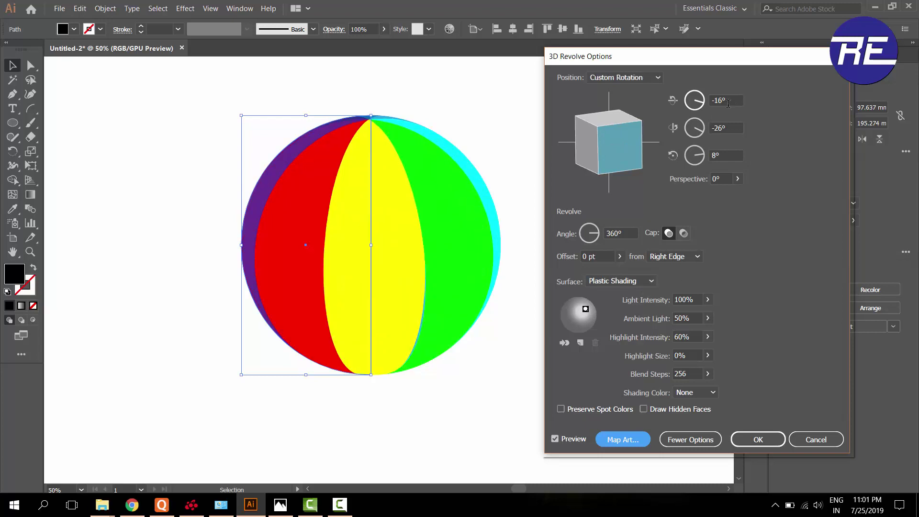
{"action": "scroll", "coordinate": [726, 108], "scroll_direction": "up", "scroll_amount": 10}
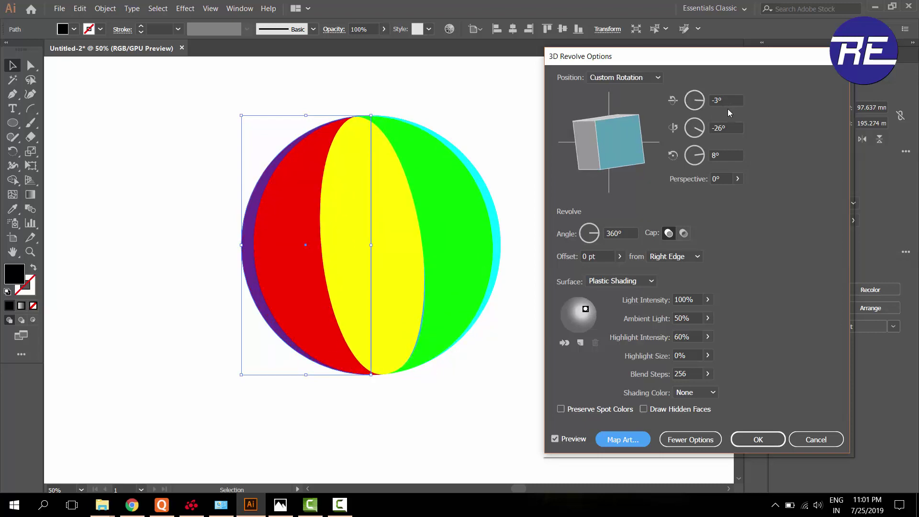
{"action": "scroll", "coordinate": [723, 129], "scroll_direction": "up", "scroll_amount": 2}
{"action": "scroll", "coordinate": [722, 129], "scroll_direction": "up", "scroll_amount": 4}
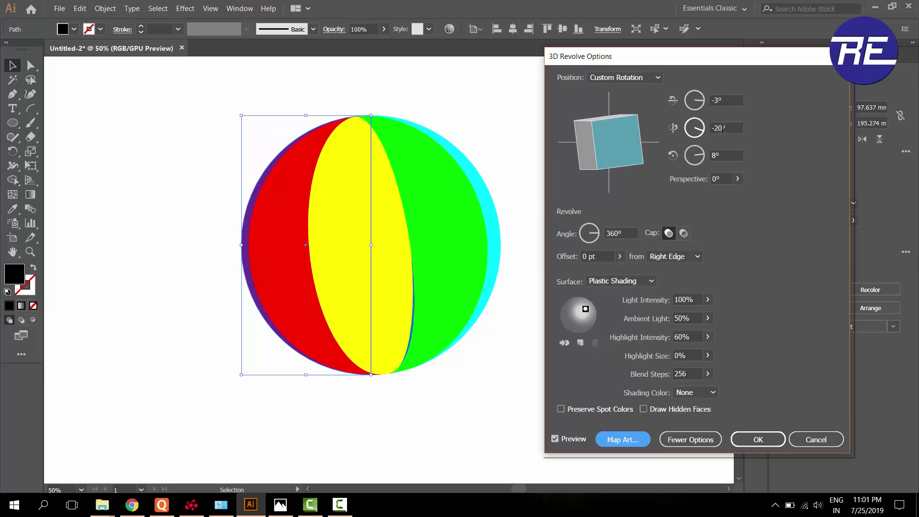
{"action": "scroll", "coordinate": [723, 129], "scroll_direction": "down", "scroll_amount": 7}
{"action": "scroll", "coordinate": [723, 129], "scroll_direction": "down", "scroll_amount": 3}
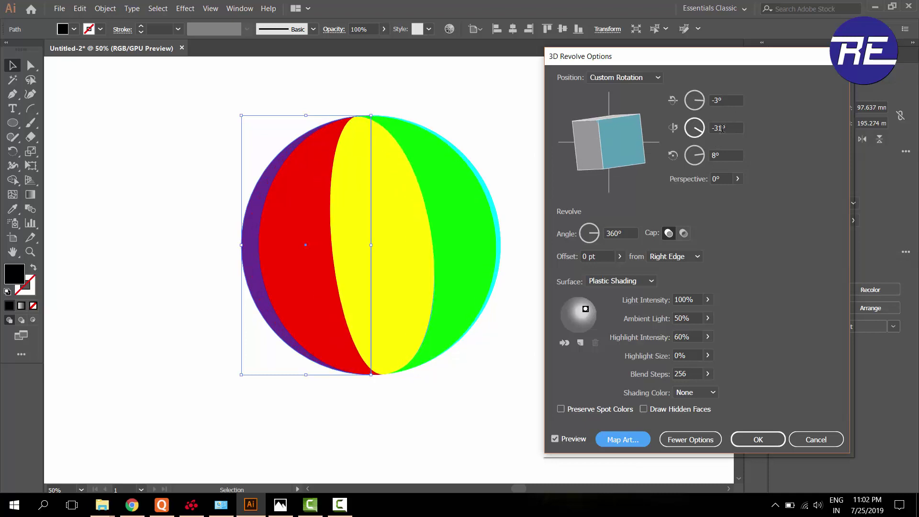
{"action": "scroll", "coordinate": [723, 129], "scroll_direction": "down", "scroll_amount": 3}
{"action": "scroll", "coordinate": [722, 129], "scroll_direction": "down", "scroll_amount": 3}
{"action": "scroll", "coordinate": [723, 129], "scroll_direction": "down", "scroll_amount": 2}
{"action": "scroll", "coordinate": [723, 129], "scroll_direction": "down", "scroll_amount": 2}
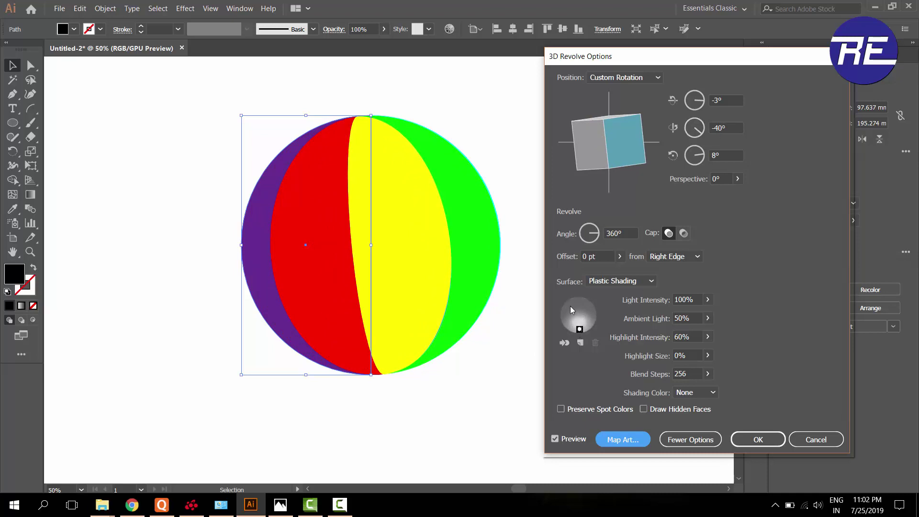
Light the sphere from the left, rotate it to about -31°, -1°, 9°, and apply.
{"action": "left_click_drag", "start_coordinate": [580, 329], "coordinate": [561, 317]}
{"action": "mouse_move", "coordinate": [645, 145]}
{"action": "left_mouse_down"}
{"action": "mouse_move", "coordinate": [629, 126]}
{"action": "mouse_move", "coordinate": [623, 149]}
{"action": "left_mouse_up"}
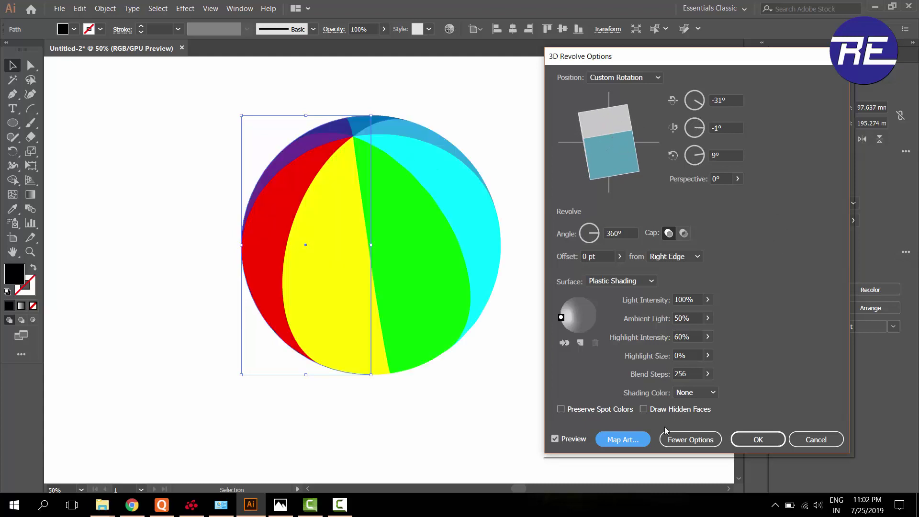
{"action": "left_click", "coordinate": [754, 444]}
{"action": "left_click", "coordinate": [591, 361]}
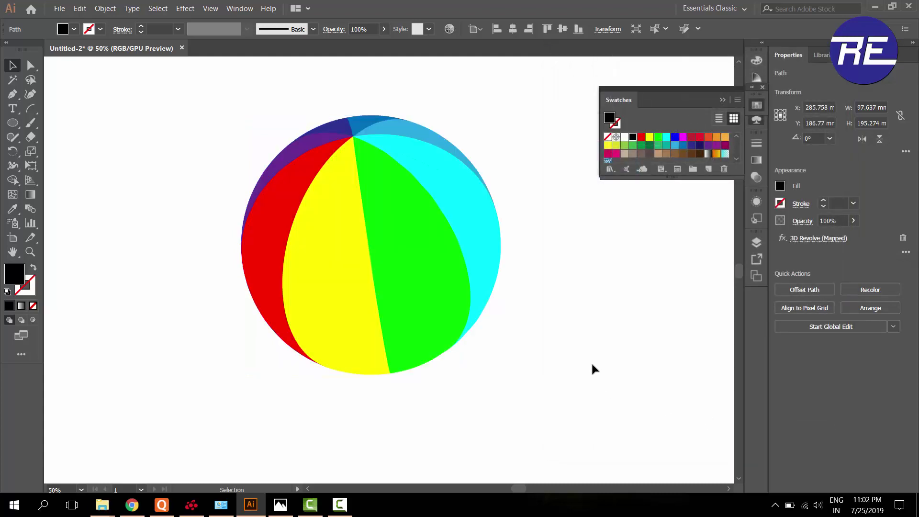